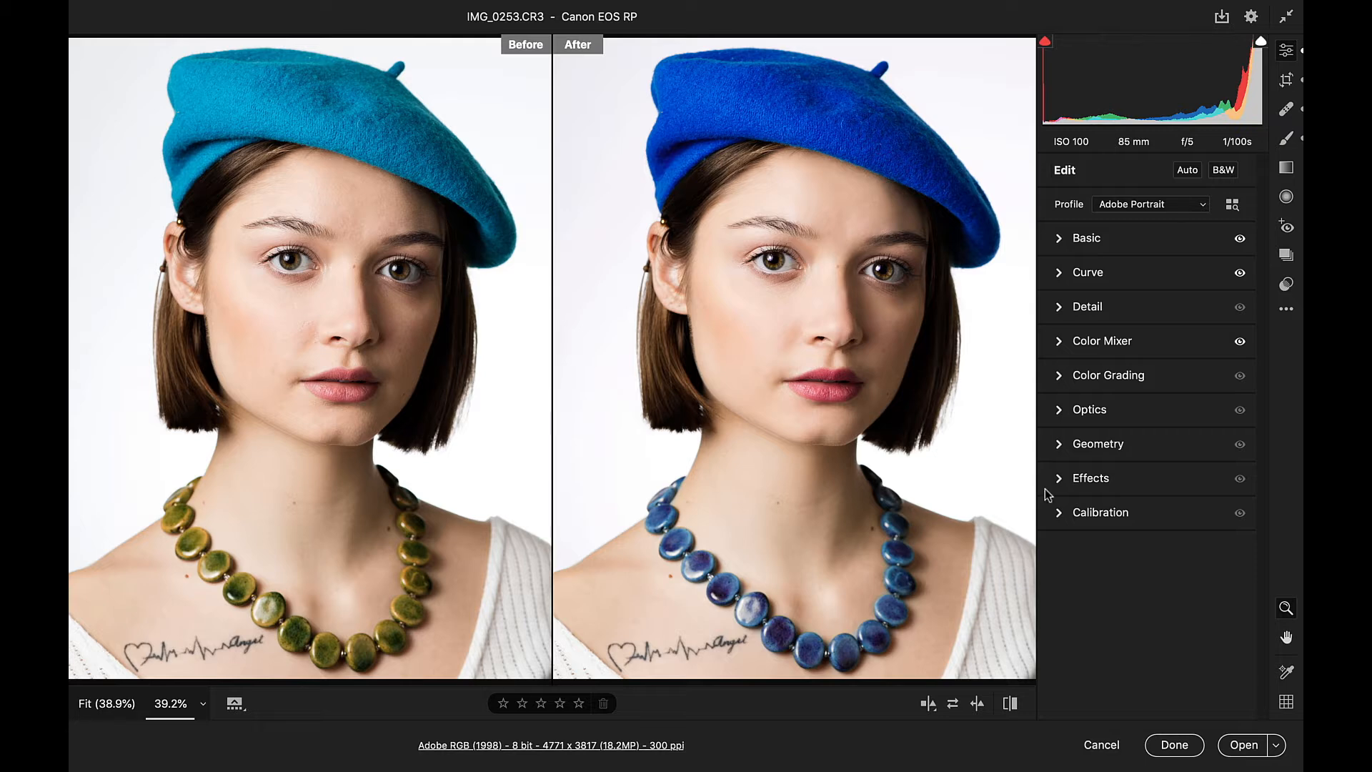
# Swap the Before and After settings, and switch the preview to Single View
pyautogui.click(952, 703)
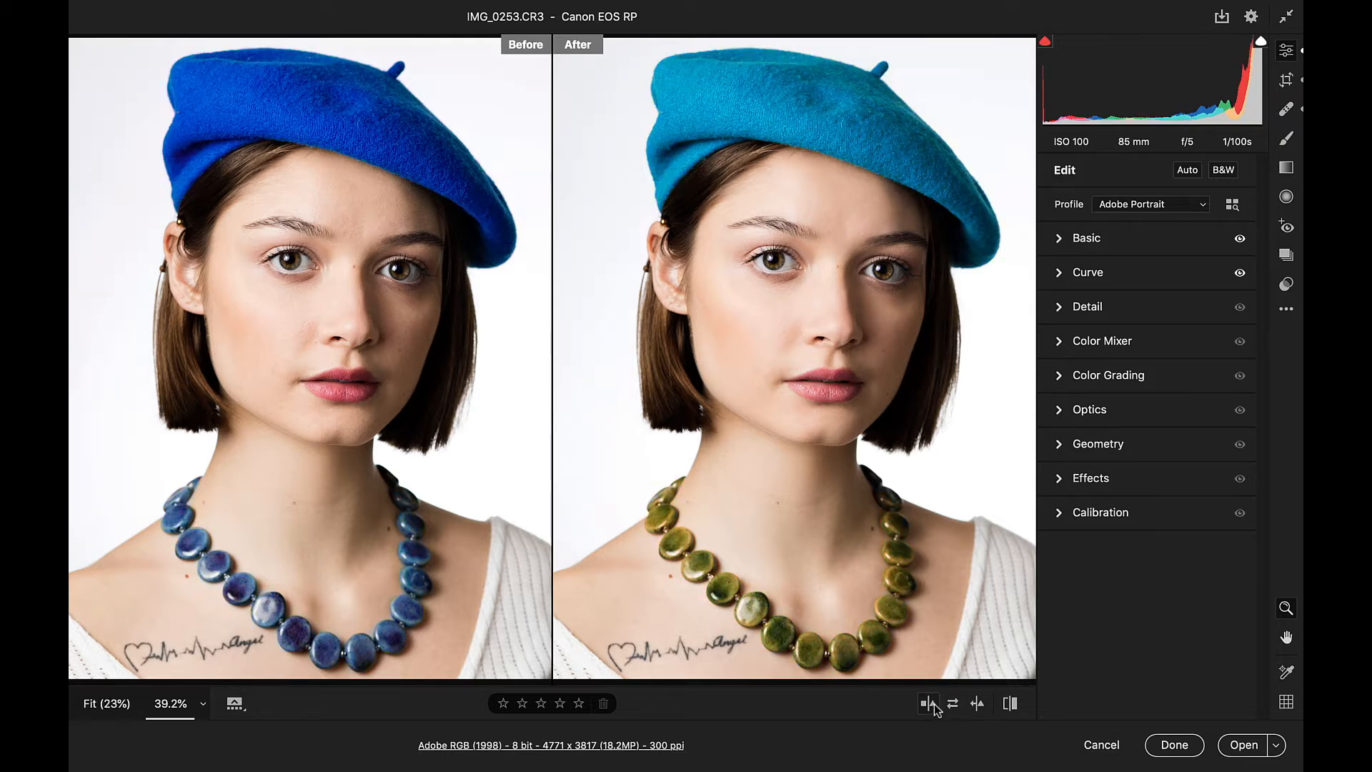
pyautogui.click(928, 703)
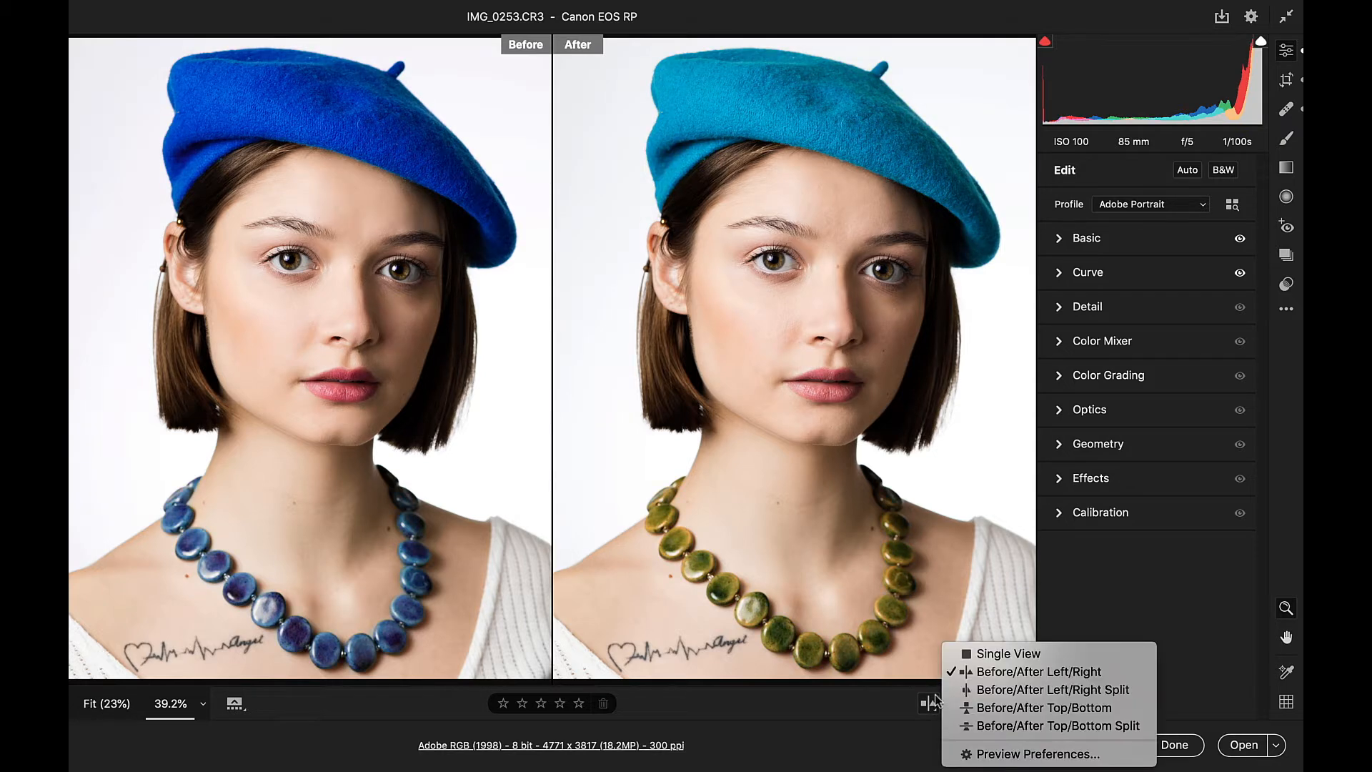
pyautogui.click(962, 653)
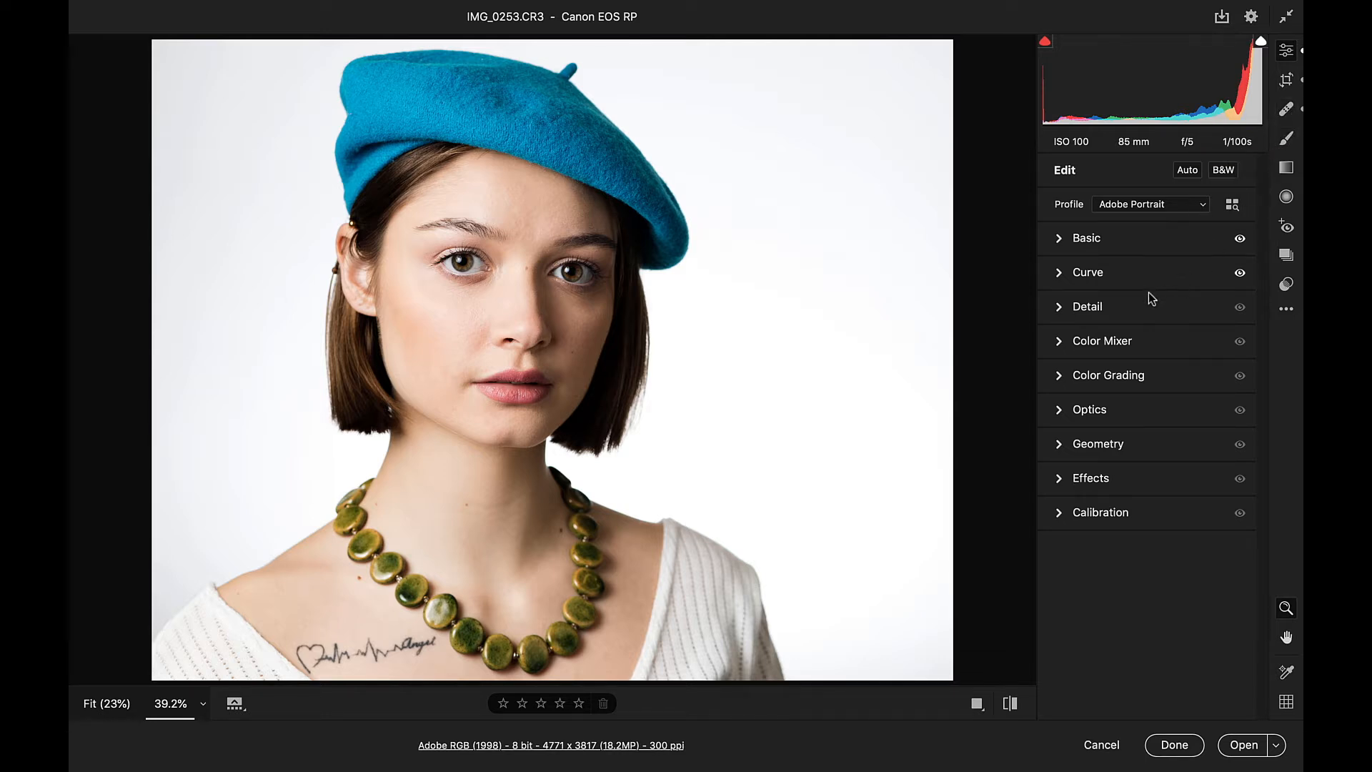
# Shift the hue of the beret toward deep blue with the Color Mixer's targeted adjustment, reaching Aquas +14 and Blues +63
pyautogui.click(1060, 343)
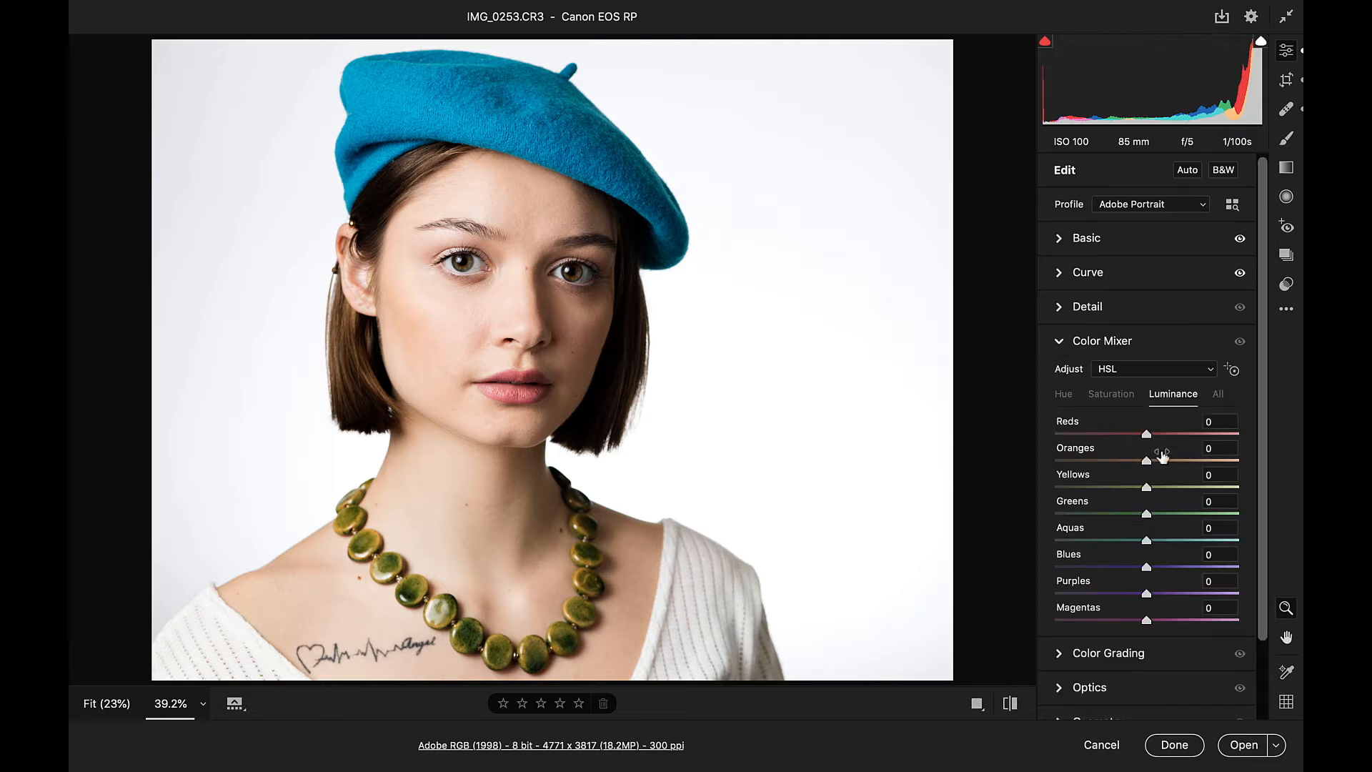
pyautogui.click(1231, 370)
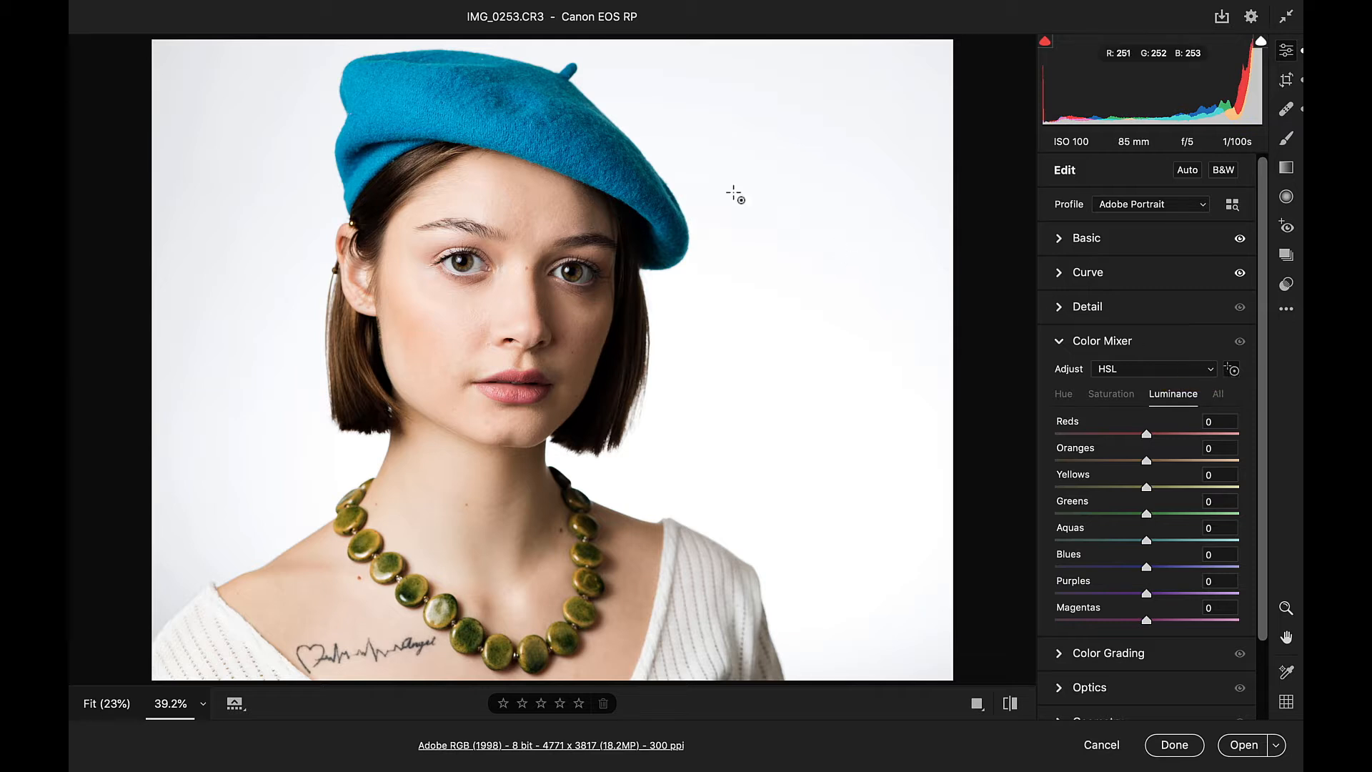
pyautogui.rightClick(554, 132)
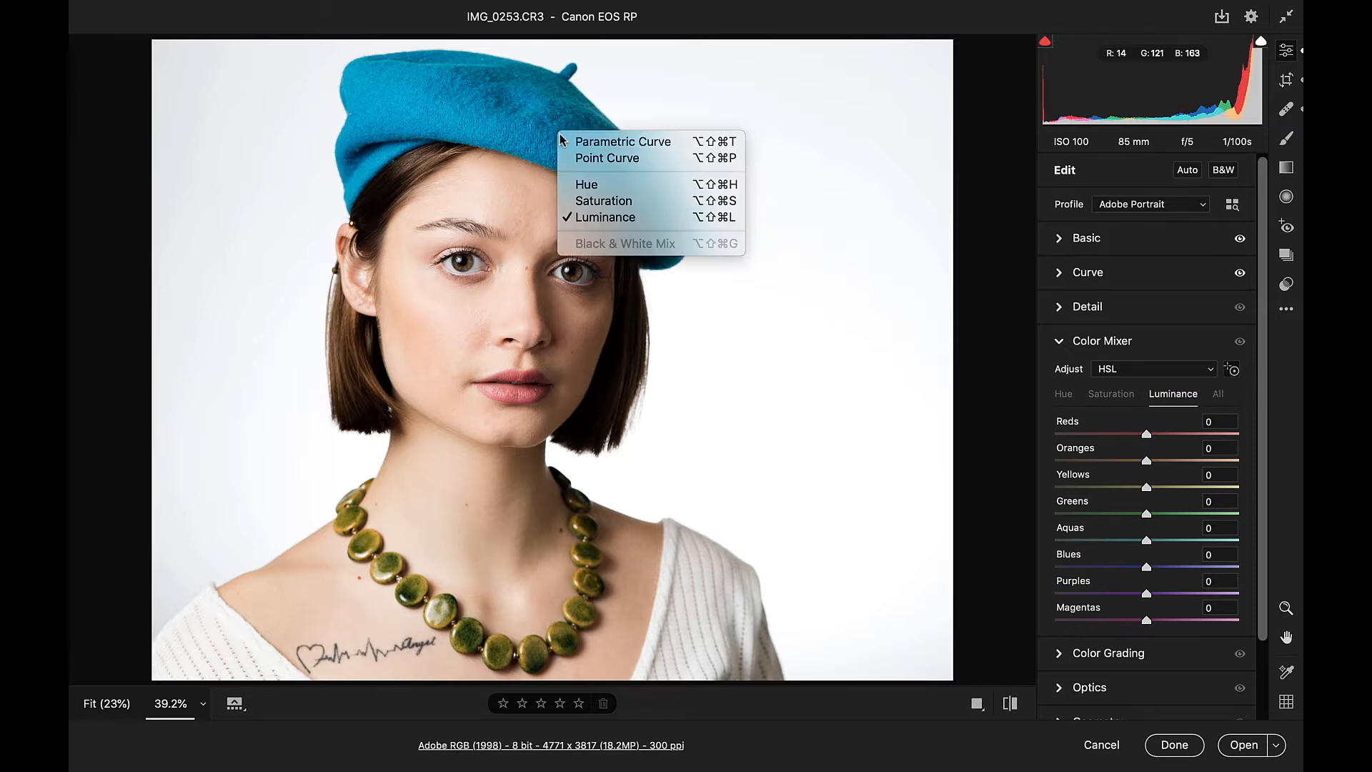
pyautogui.click(606, 186)
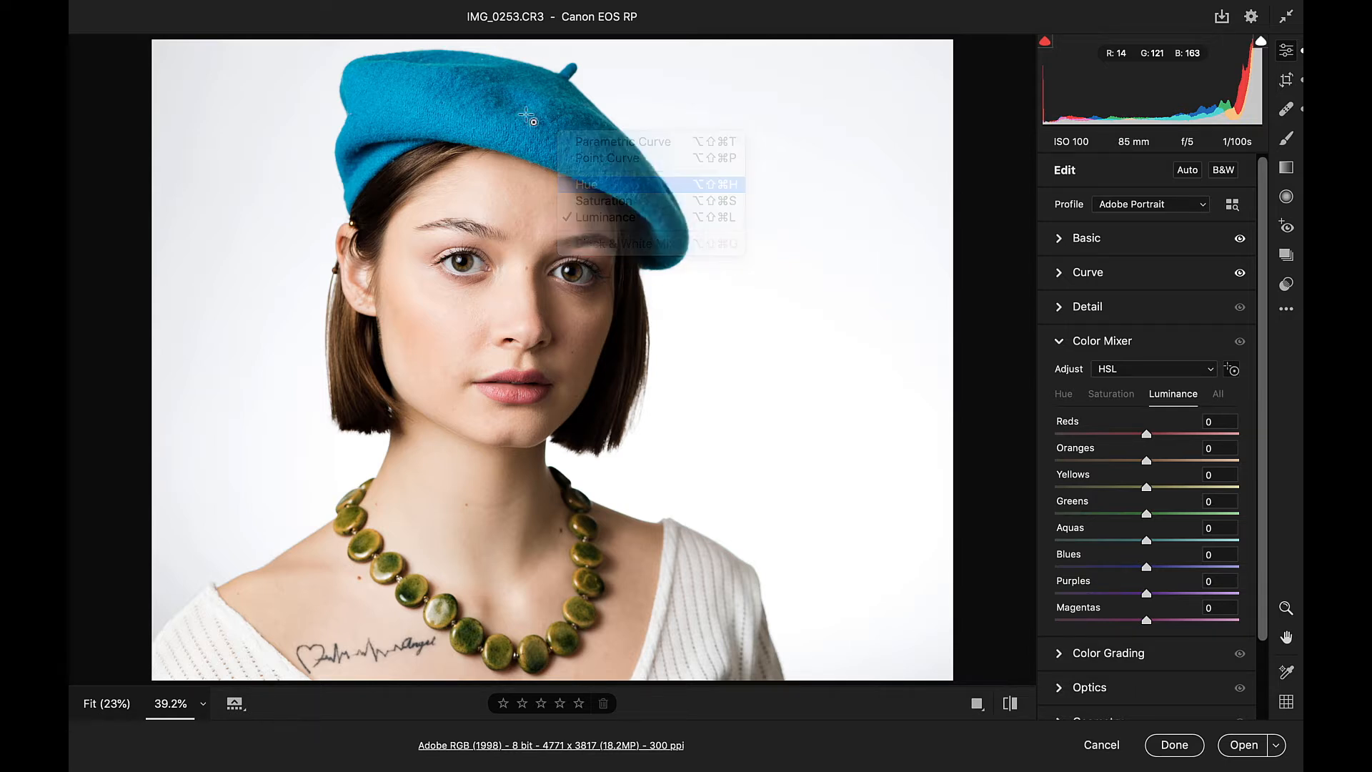
pyautogui.moveTo(479, 127); pyautogui.dragTo(518, 123)
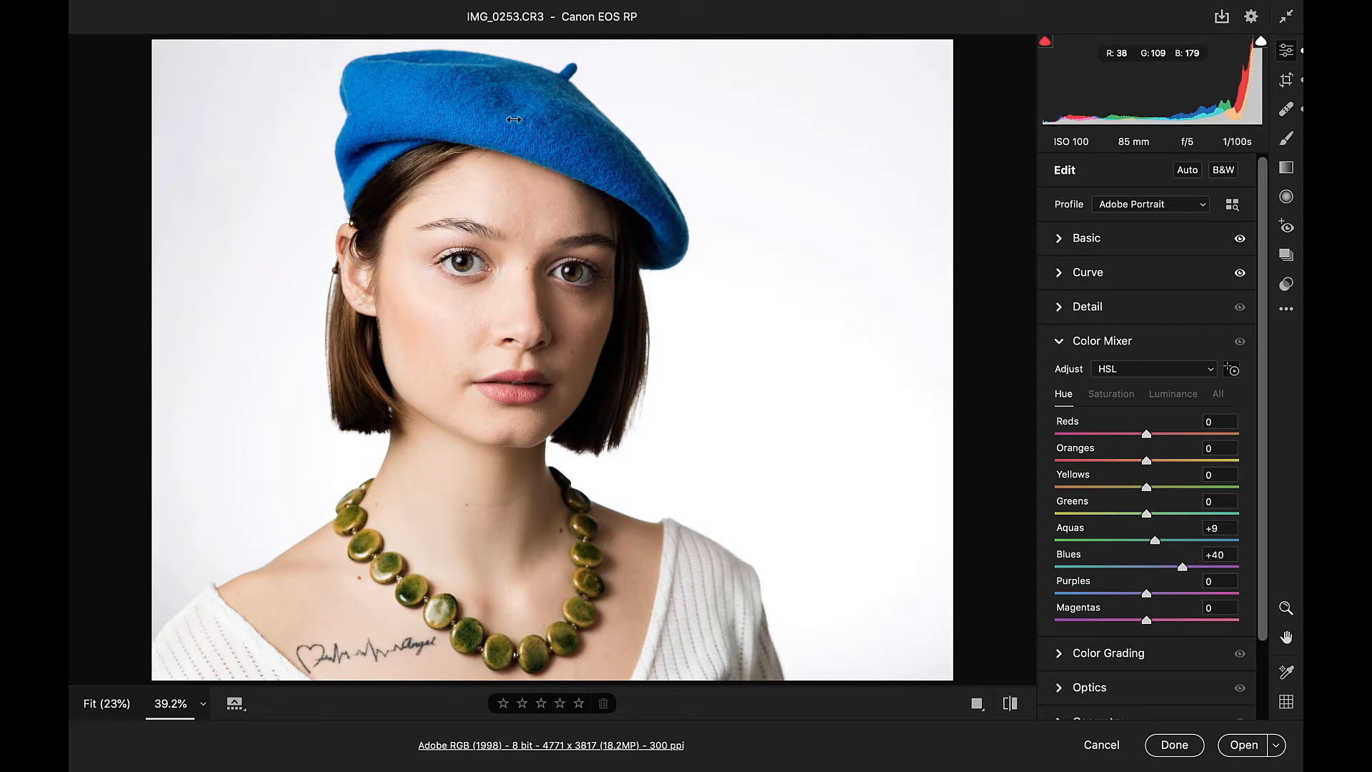
pyautogui.moveTo(512, 120); pyautogui.dragTo(532, 118)
# Boost the beret's saturation with the targeted adjustment to Aquas +1 and Blues +8
pyautogui.rightClick(532, 127)
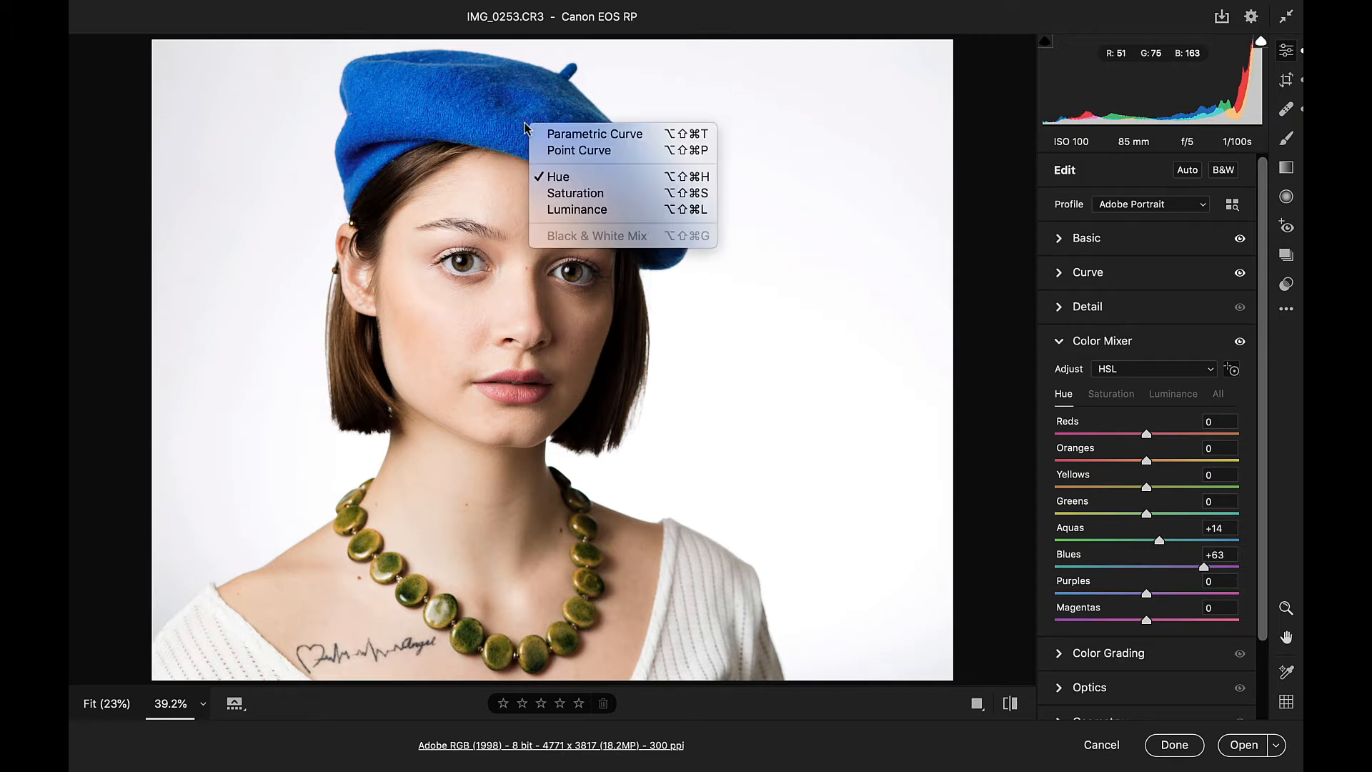
pyautogui.click(569, 195)
pyautogui.moveTo(527, 123)
pyautogui.mouseDown()
pyautogui.moveTo(561, 120)
pyautogui.moveTo(428, 120)
pyautogui.moveTo(549, 122)
pyautogui.moveTo(534, 121)
pyautogui.mouseUp()
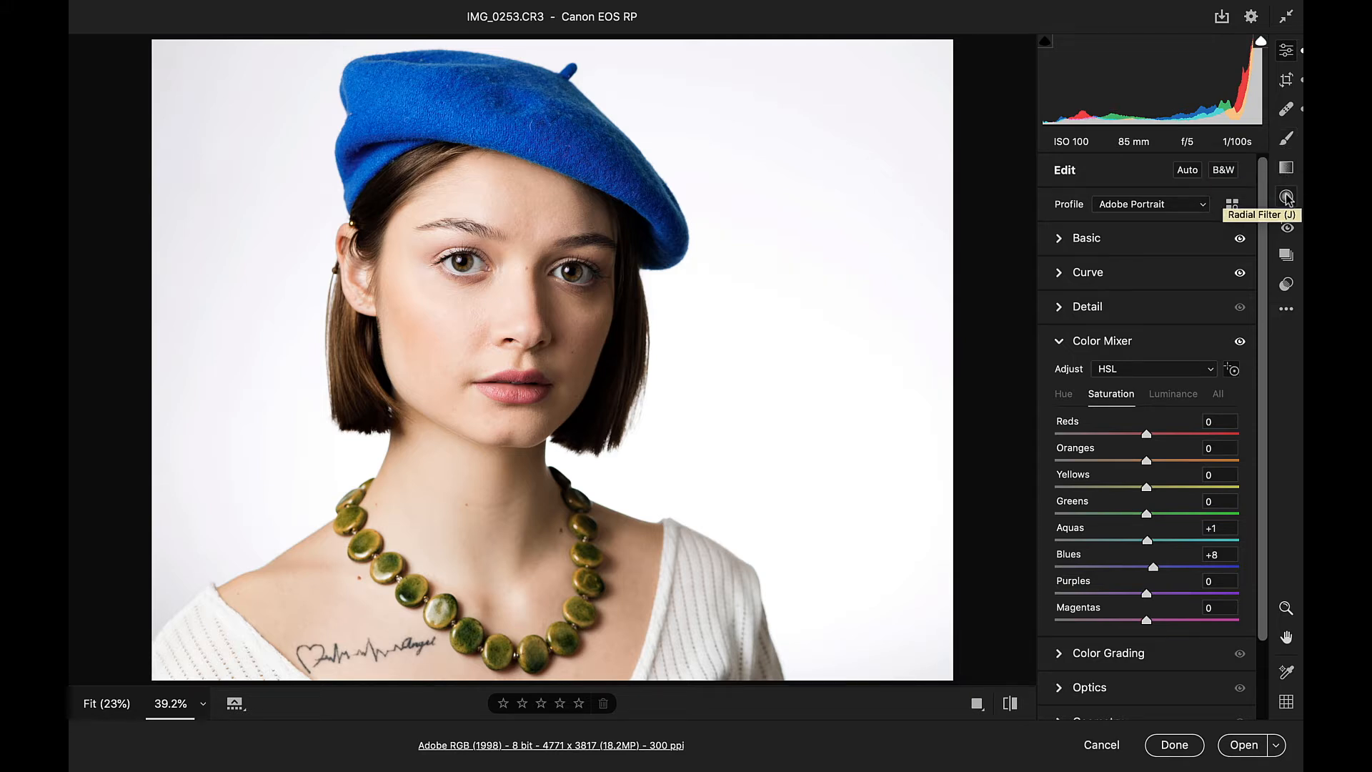
# Paint an Adjustment Brush mask over the lips using brush size 4, feather 39 and flow 50
pyautogui.click(1286, 140)
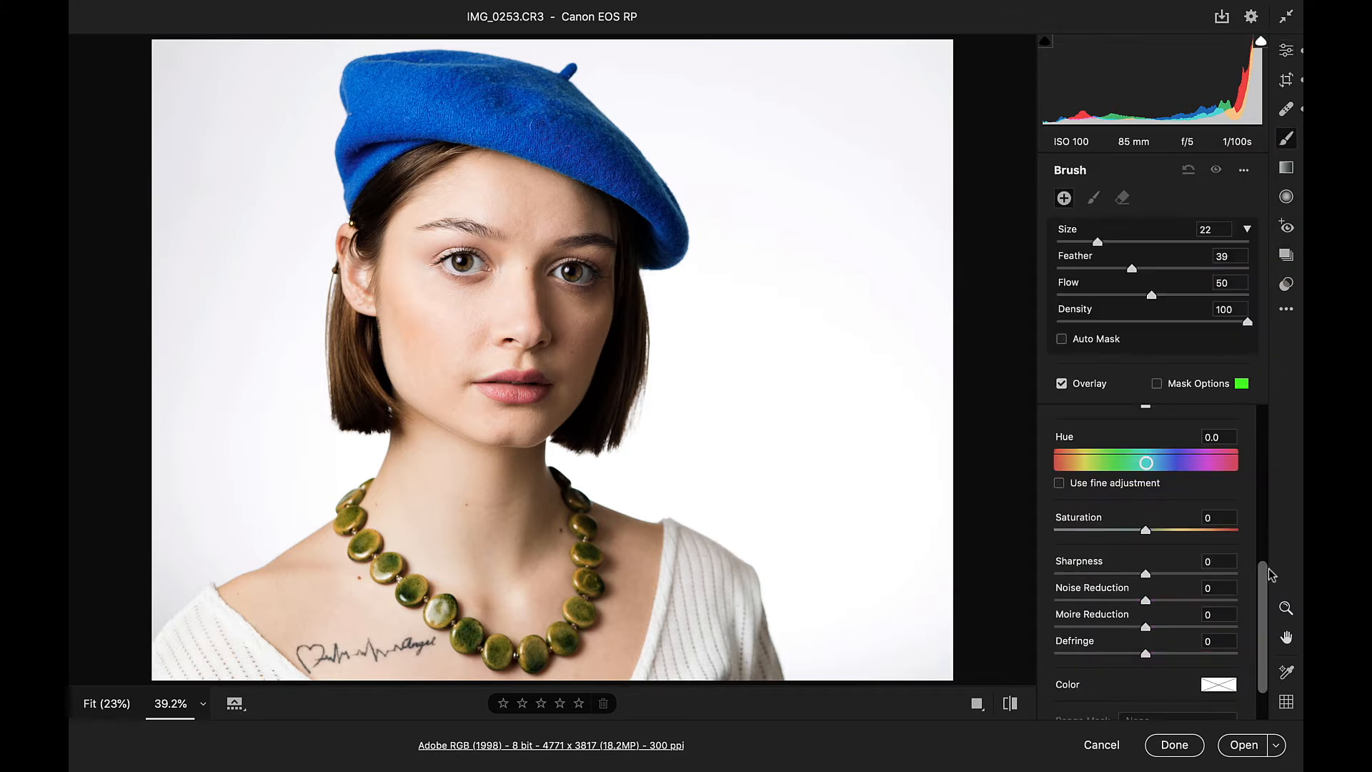
pyautogui.moveTo(1263, 581); pyautogui.dragTo(1258, 443)
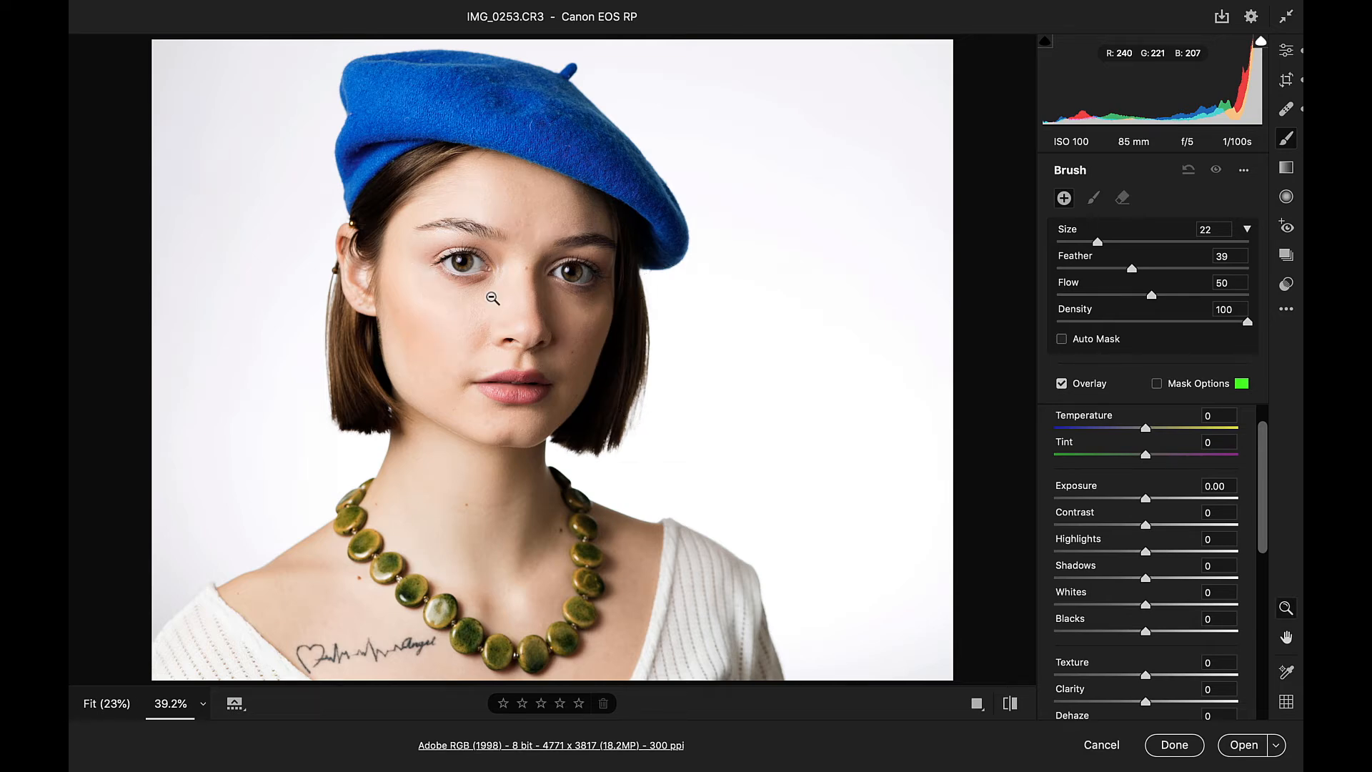
pyautogui.press('super+plus')
pyautogui.press('super+plus')
pyautogui.press('space')
pyautogui.moveTo(427, 213); pyautogui.dragTo(493, 300)
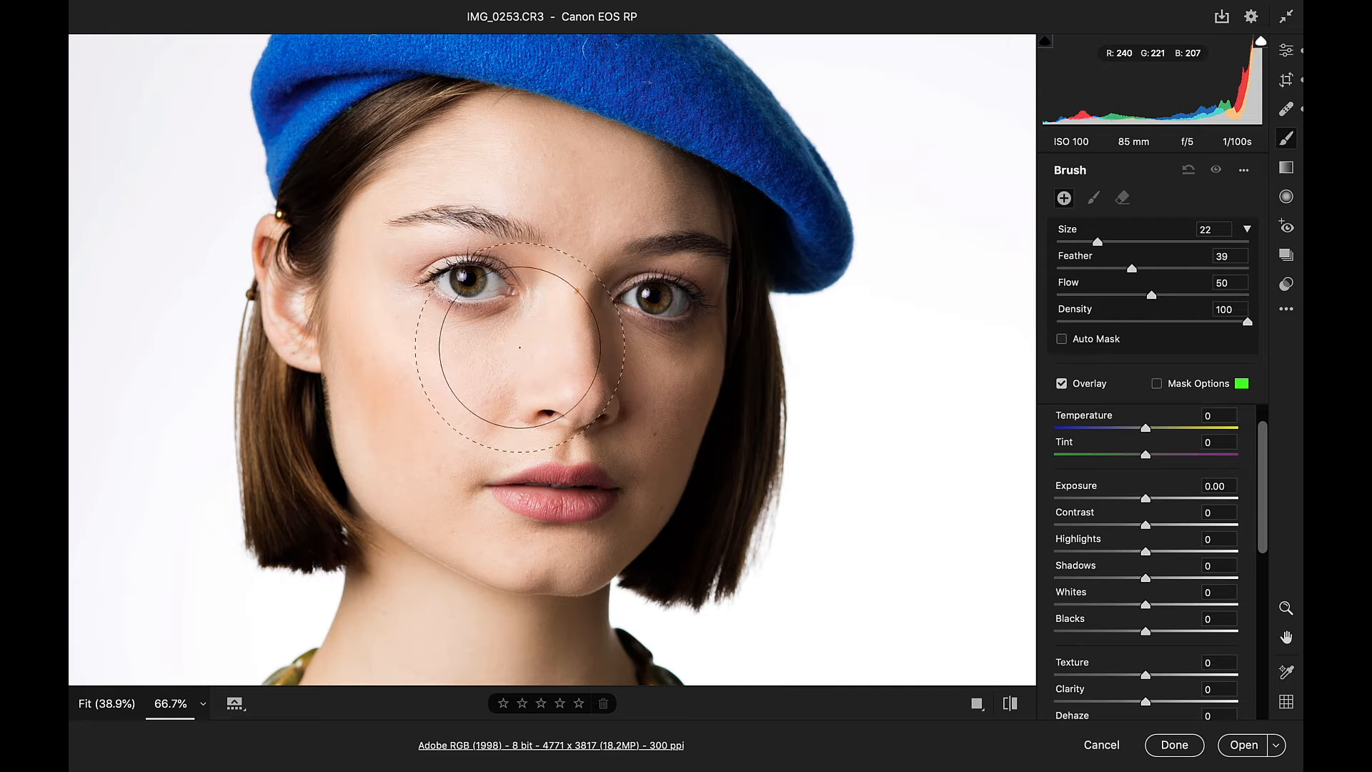
pyautogui.press('[')
pyautogui.press('[')
pyautogui.press('[')
pyautogui.press('[')
pyautogui.press('[')
pyautogui.press('[')
pyautogui.press('[')
pyautogui.press('[')
pyautogui.press('[')
pyautogui.press('[')
pyautogui.press('[')
pyautogui.press('[')
pyautogui.press('[')
pyautogui.press('[')
pyautogui.press('[')
pyautogui.press('[')
pyautogui.press('[')
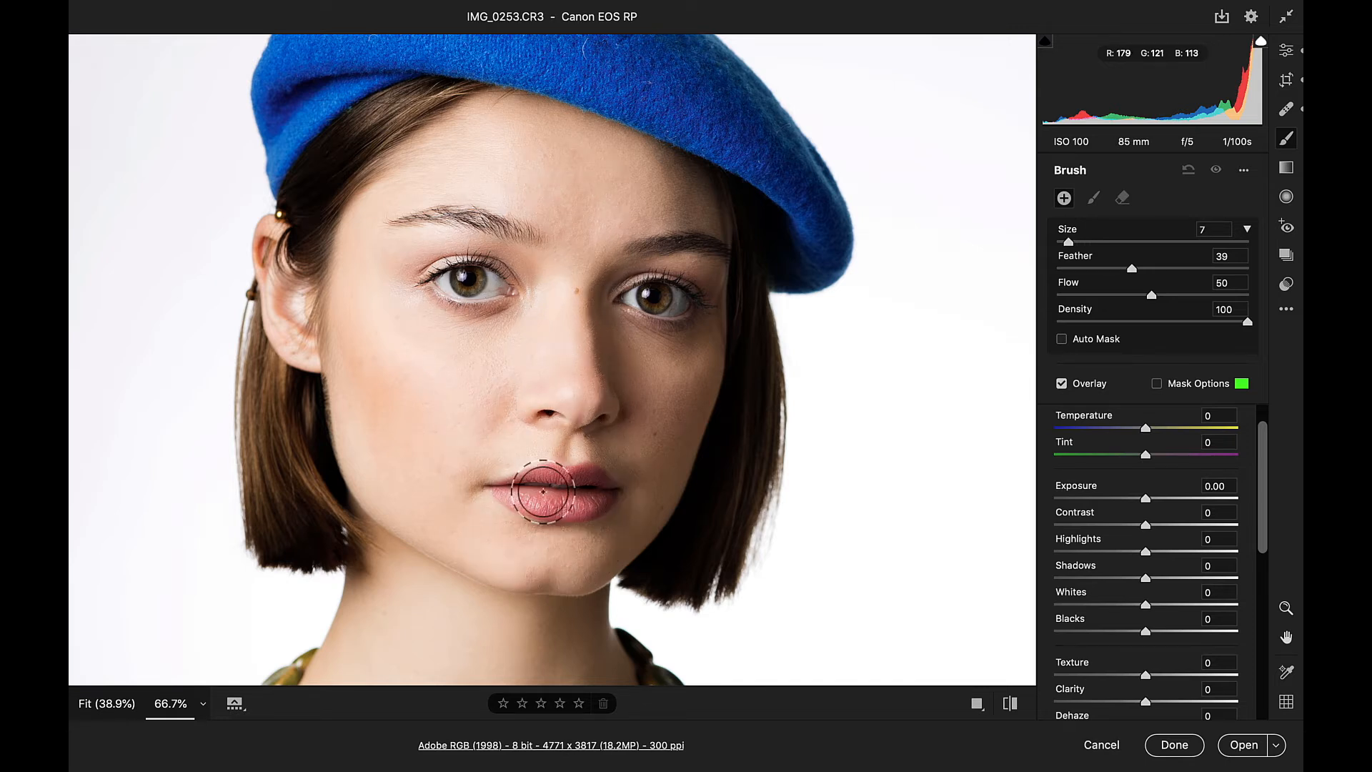
pyautogui.press(']')
pyautogui.press('[')
pyautogui.press(']')
pyautogui.press('[')
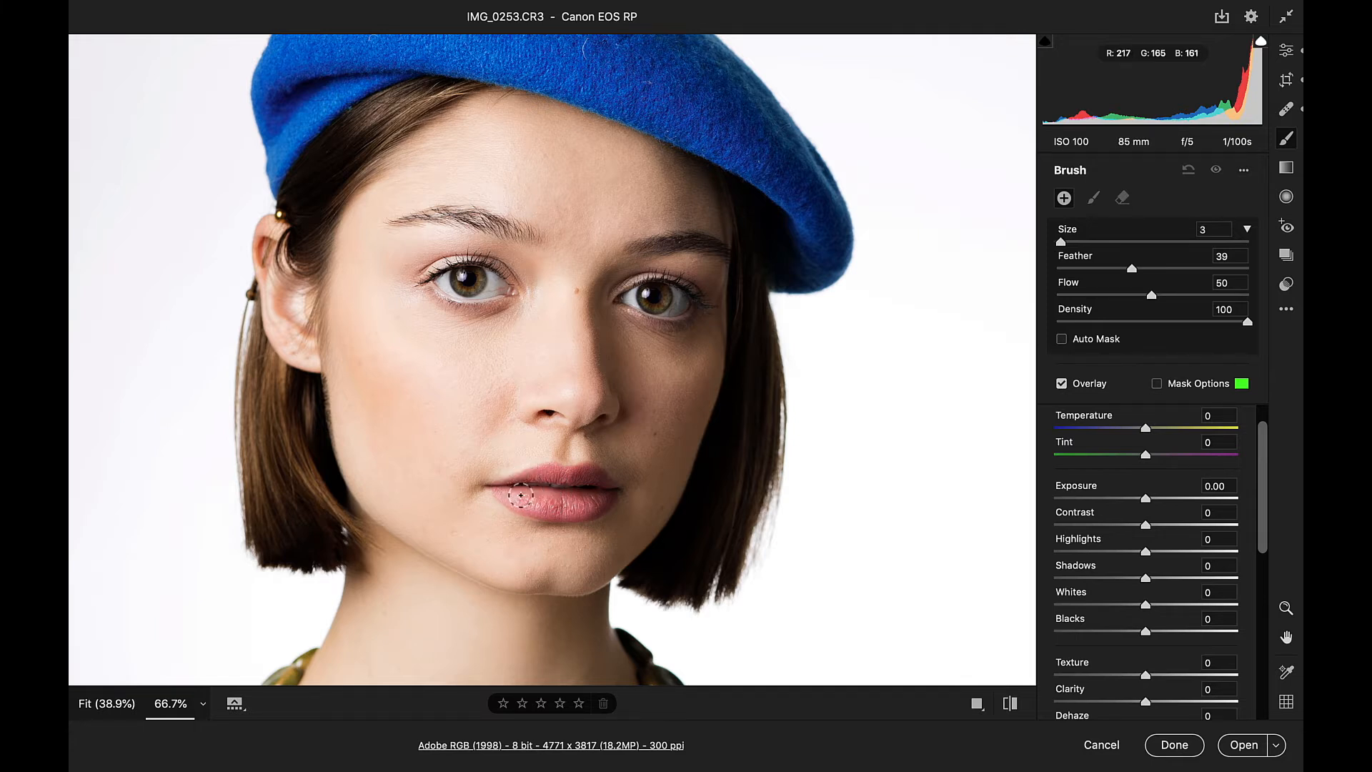
pyautogui.press(']')
pyautogui.click(515, 493)
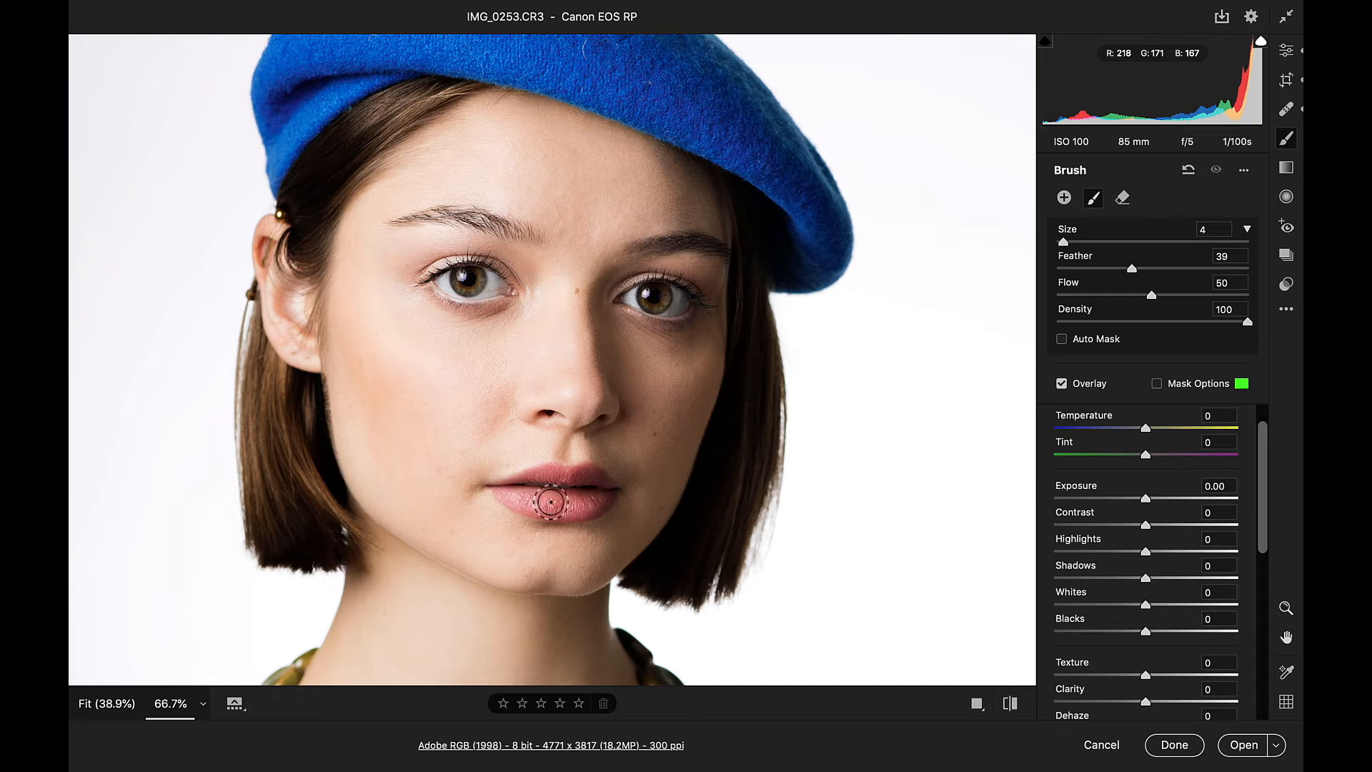
pyautogui.moveTo(611, 499); pyautogui.dragTo(574, 489)
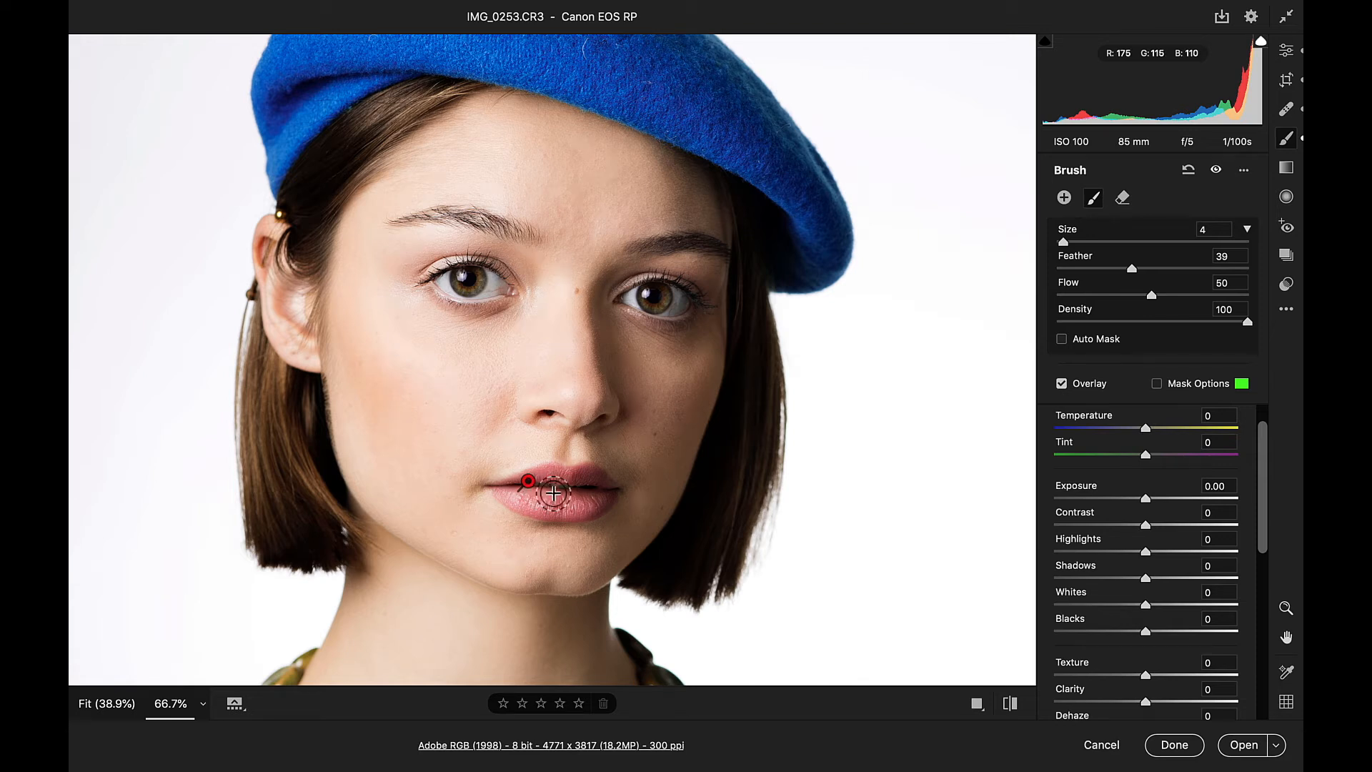
# Refine the lips mask with the green overlay shown, filling missed areas and erasing spill around the mouth, and hide the overlay
pyautogui.press('y')
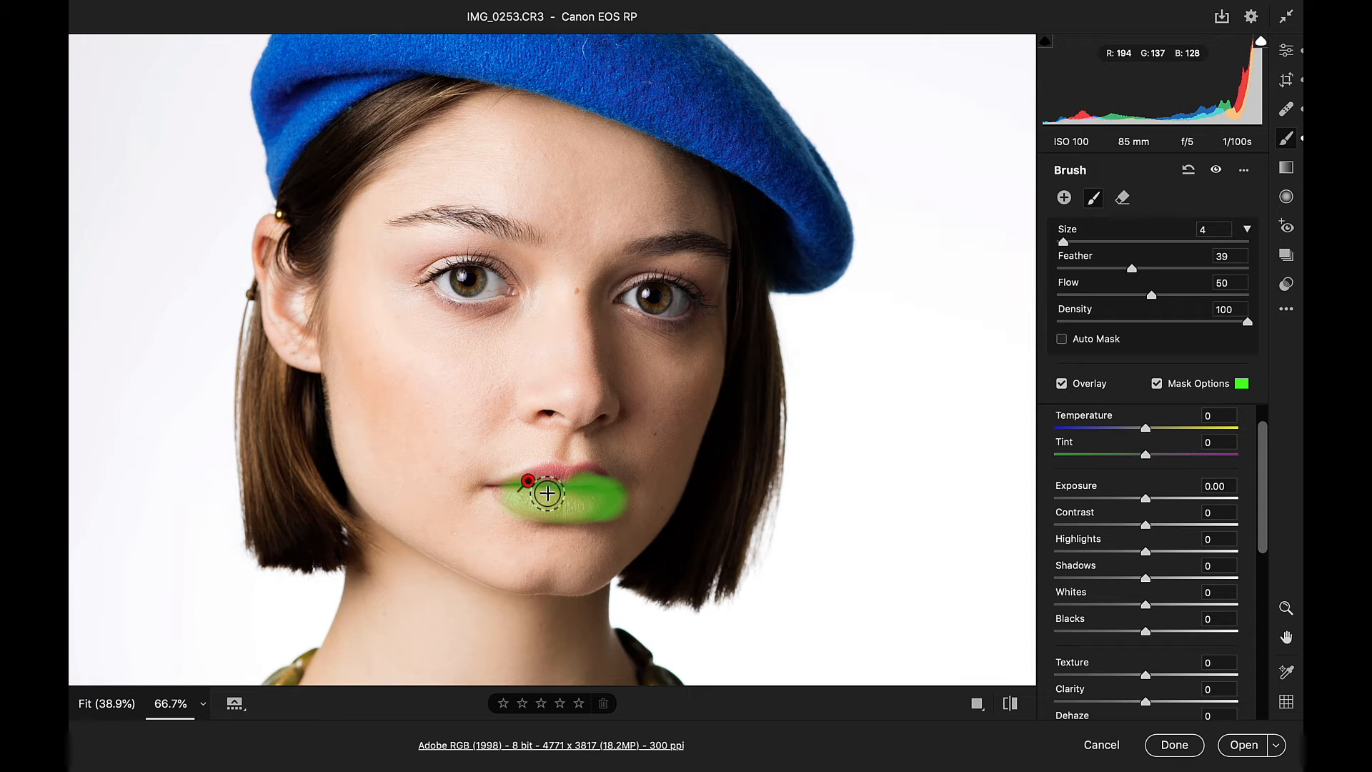
pyautogui.moveTo(550, 489); pyautogui.dragTo(551, 493)
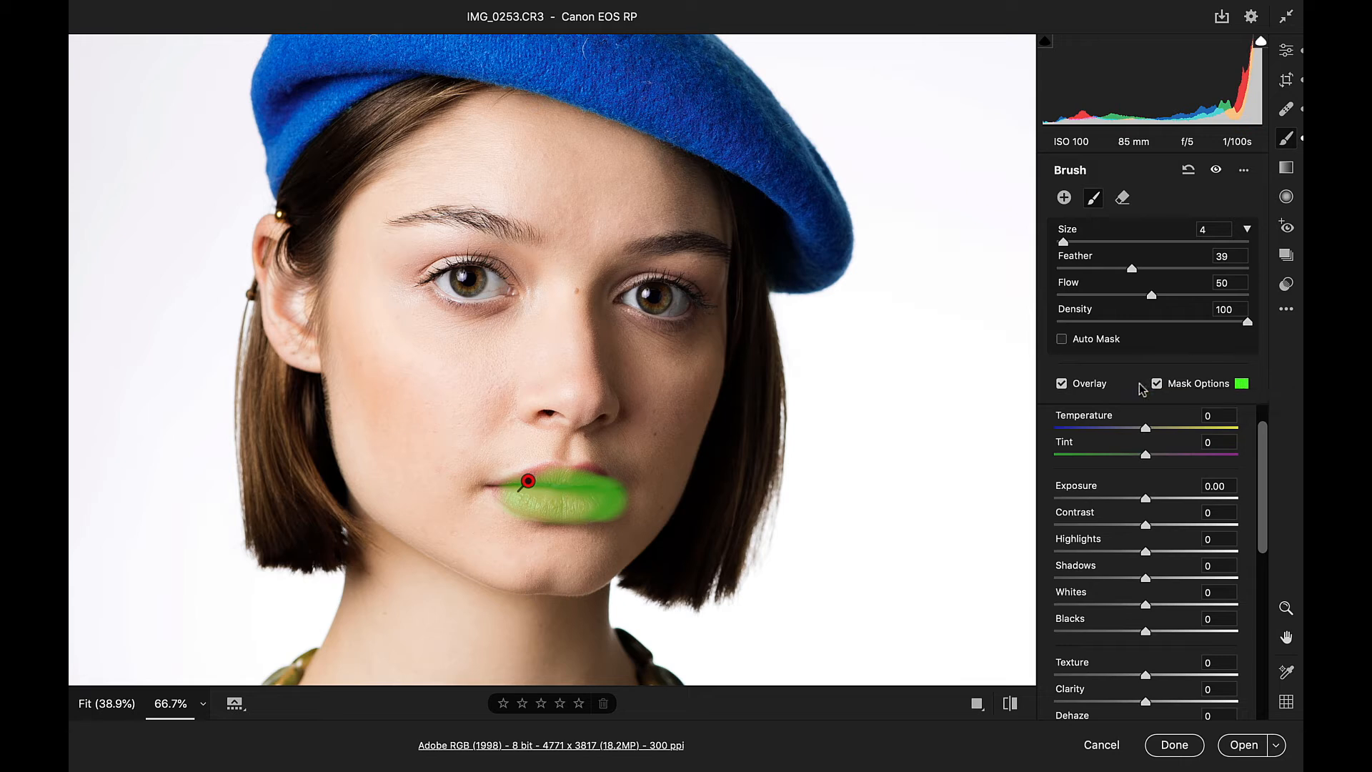
pyautogui.moveTo(582, 491)
pyautogui.mouseDown()
pyautogui.moveTo(515, 490)
pyautogui.moveTo(582, 487)
pyautogui.moveTo(536, 495)
pyautogui.mouseUp()
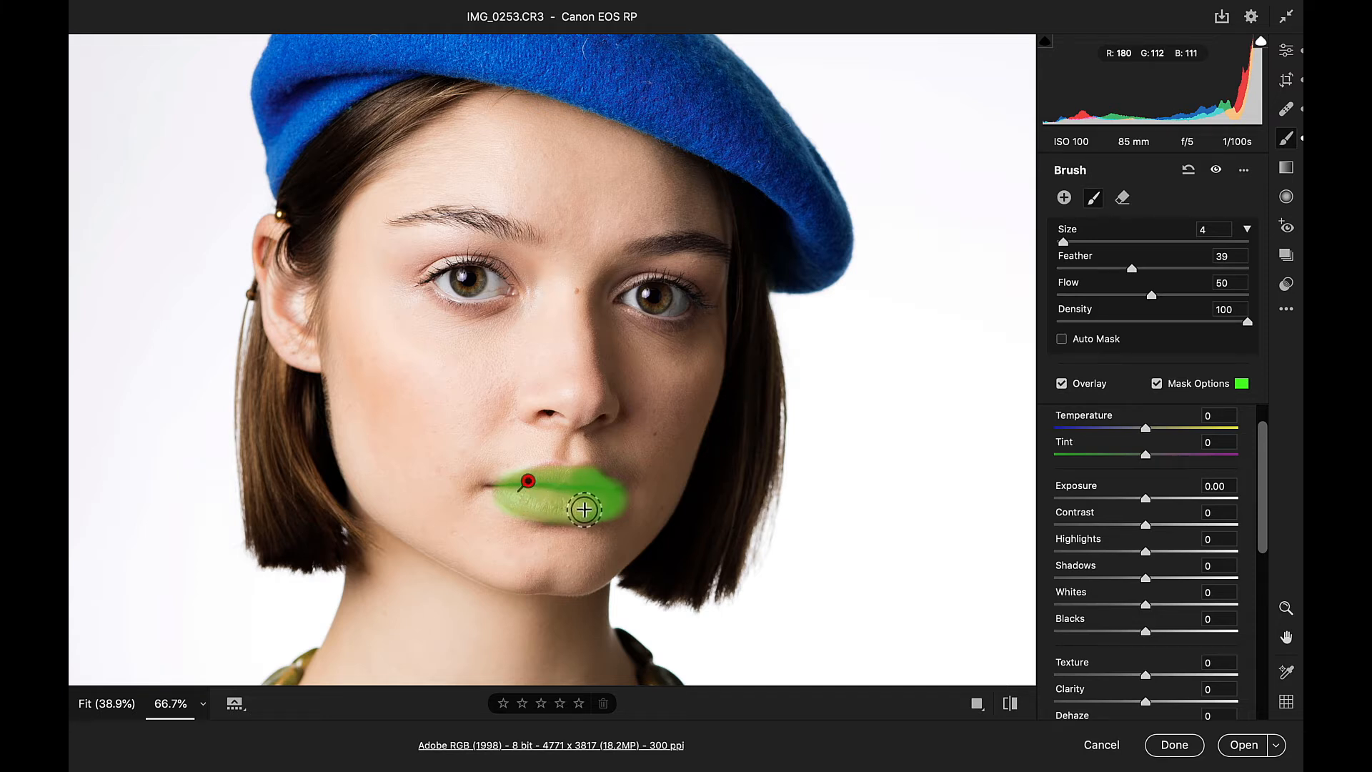
pyautogui.press('alt')
pyautogui.moveTo(614, 539)
pyautogui.mouseDown()
pyautogui.moveTo(637, 502)
pyautogui.moveTo(603, 532)
pyautogui.moveTo(549, 546)
pyautogui.moveTo(475, 506)
pyautogui.mouseUp()
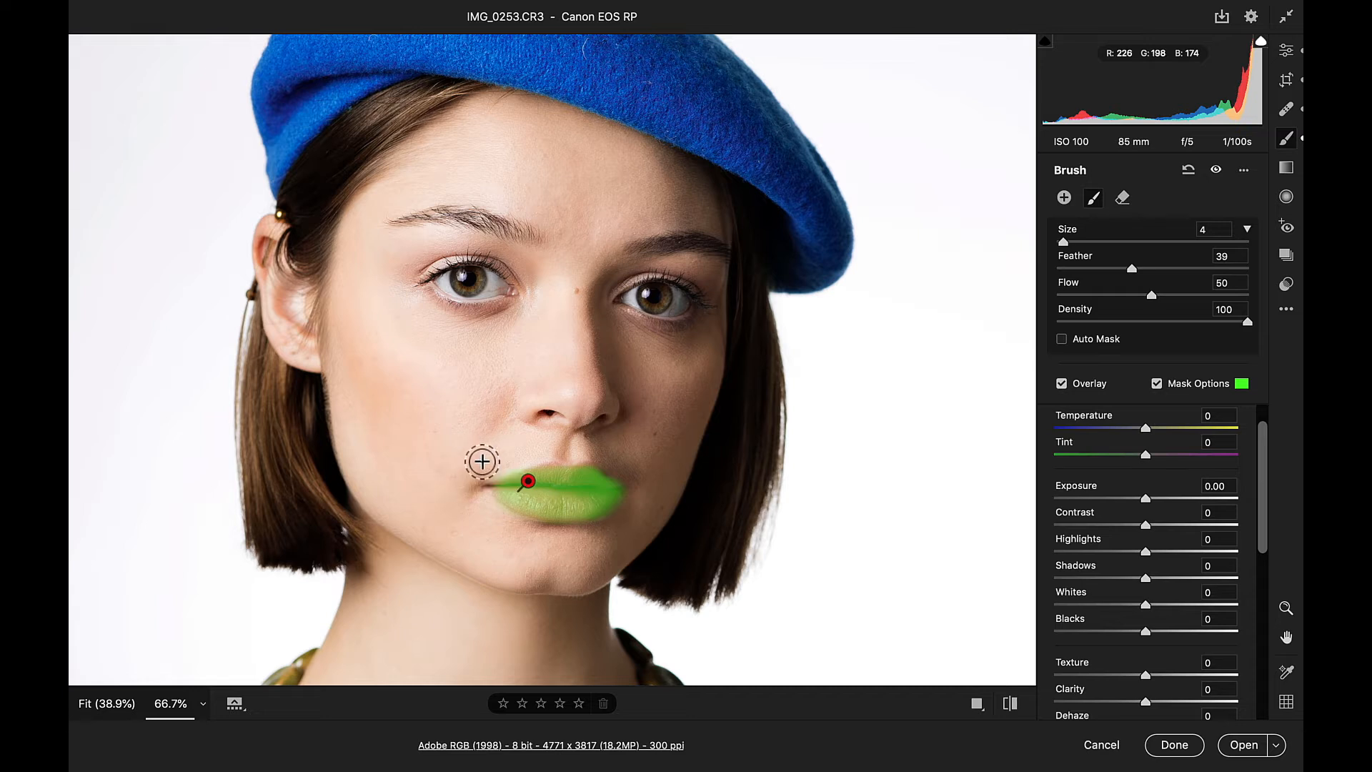
pyautogui.press('y')
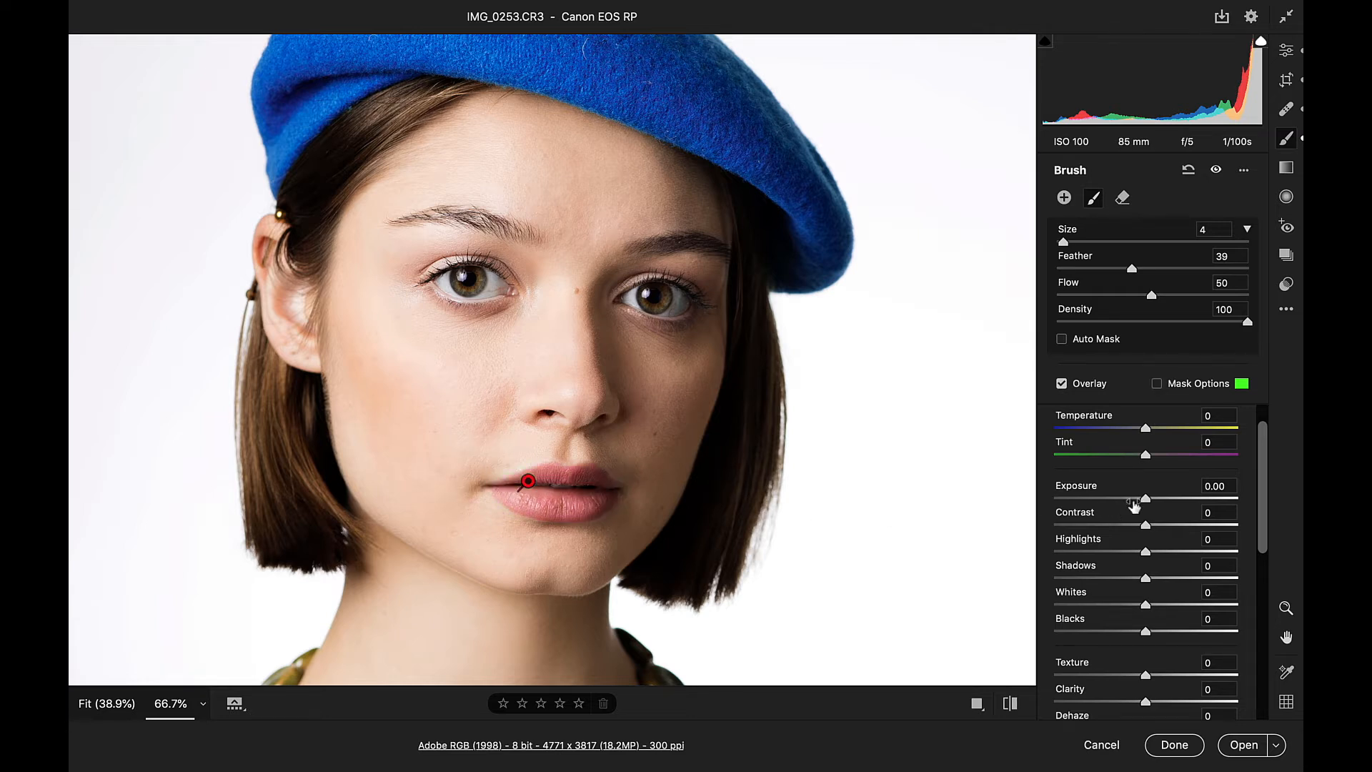
# Raise the lips mask's saturation and set its contrast to +23, toggling the brush adjustments off and on to compare
pyautogui.moveTo(1264, 490); pyautogui.dragTo(1264, 583)
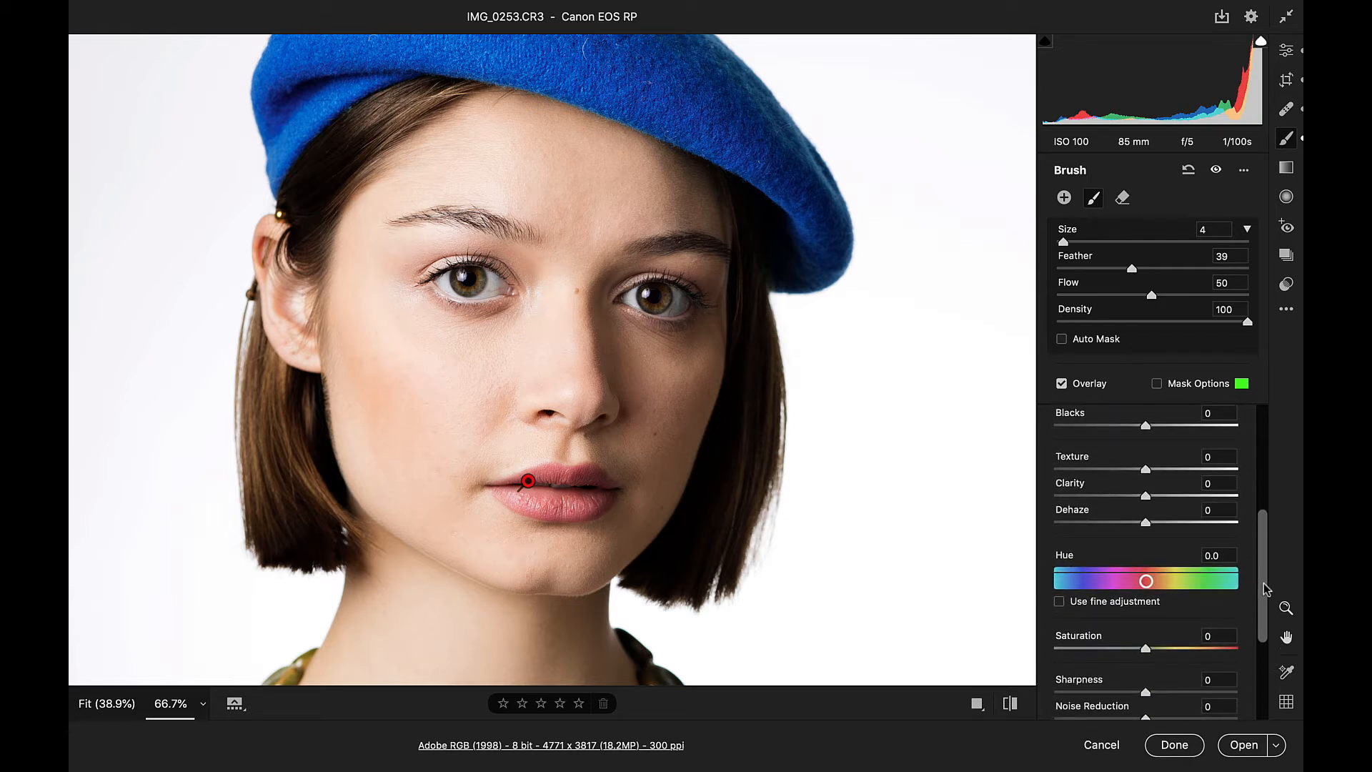
pyautogui.moveTo(1148, 645); pyautogui.dragTo(1182, 646)
pyautogui.moveTo(1261, 594); pyautogui.dragTo(1259, 503)
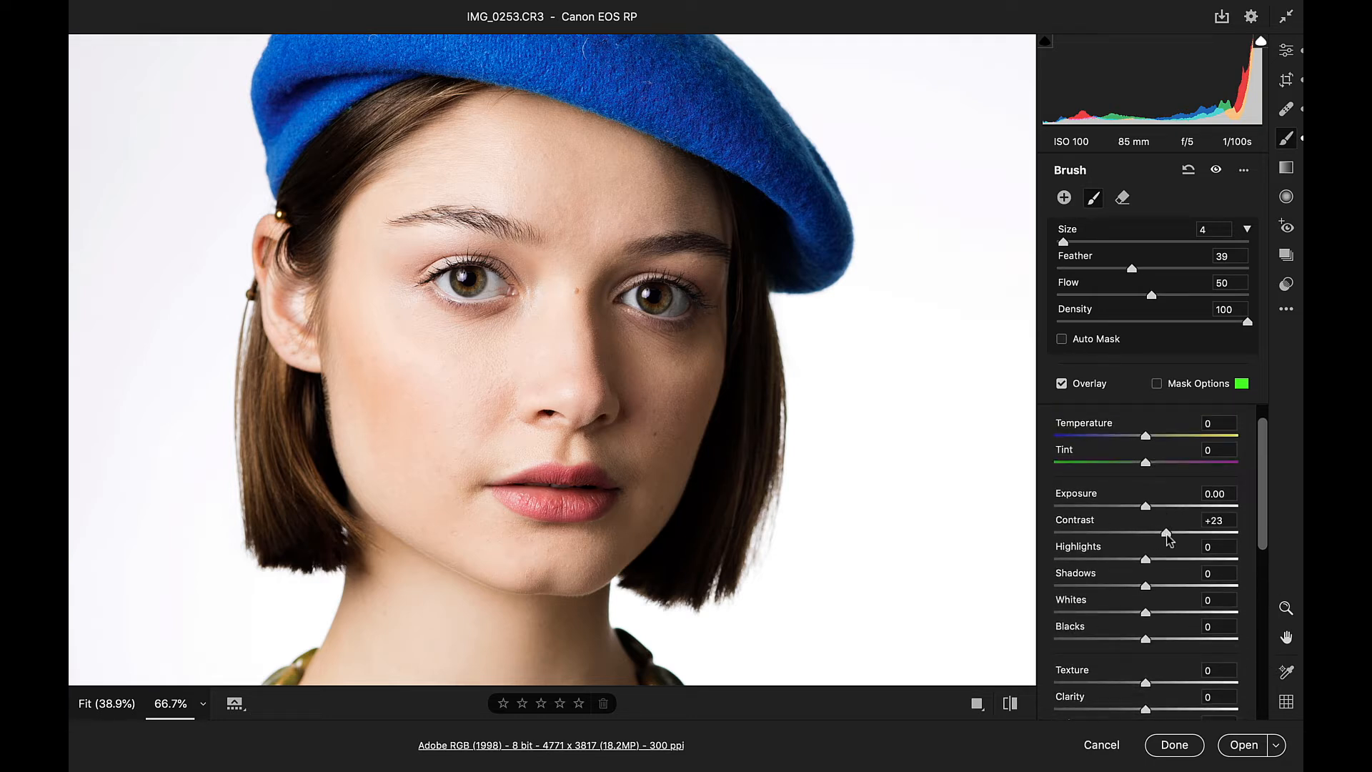
pyautogui.moveTo(1167, 533); pyautogui.dragTo(1166, 534)
pyautogui.click(1216, 171)
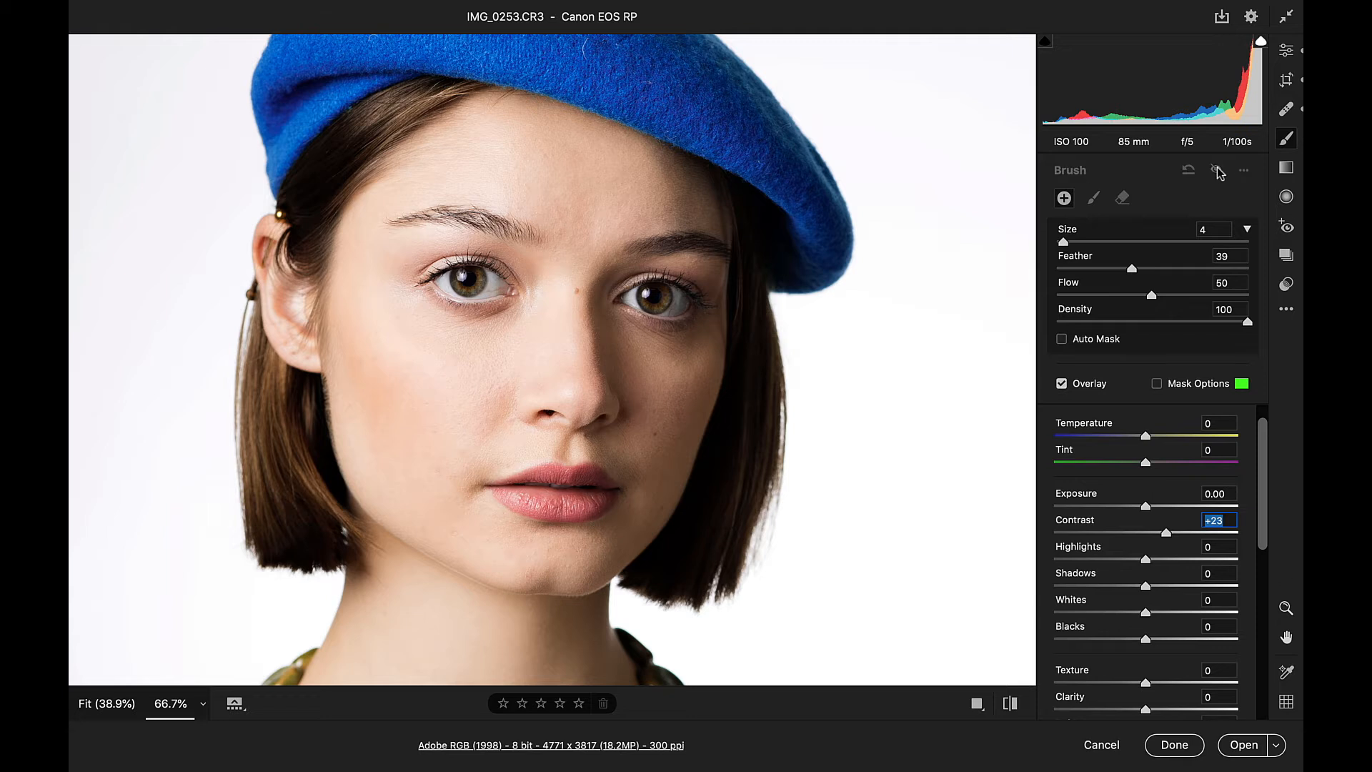
pyautogui.click(1218, 173)
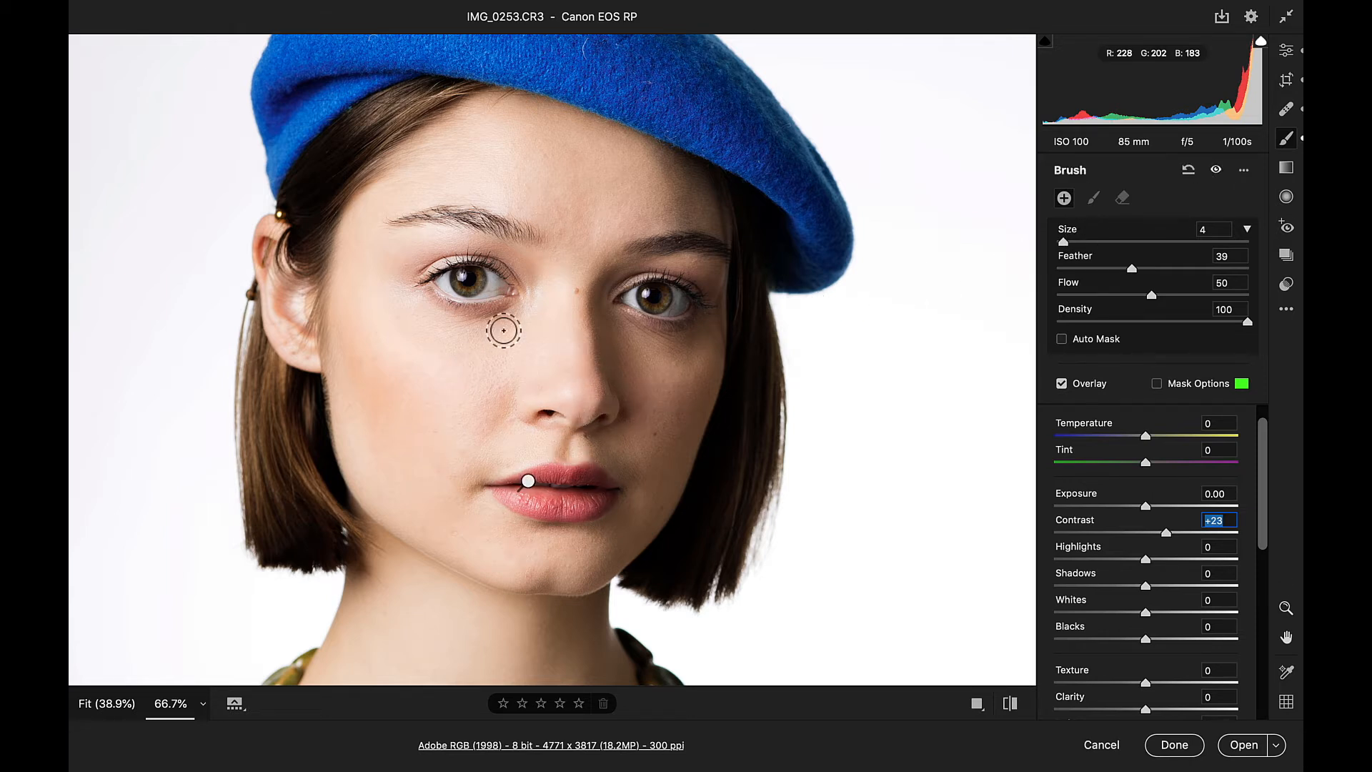
# Paint a new brush mask over the cheek and other facial skin with brush size 7, showing the mask overlay
pyautogui.press(']')
pyautogui.press(']')
pyautogui.press(']')
pyautogui.moveTo(508, 349)
pyautogui.mouseDown()
pyautogui.moveTo(429, 353)
pyautogui.moveTo(377, 309)
pyautogui.moveTo(401, 419)
pyautogui.moveTo(471, 392)
pyautogui.moveTo(447, 425)
pyautogui.mouseUp()
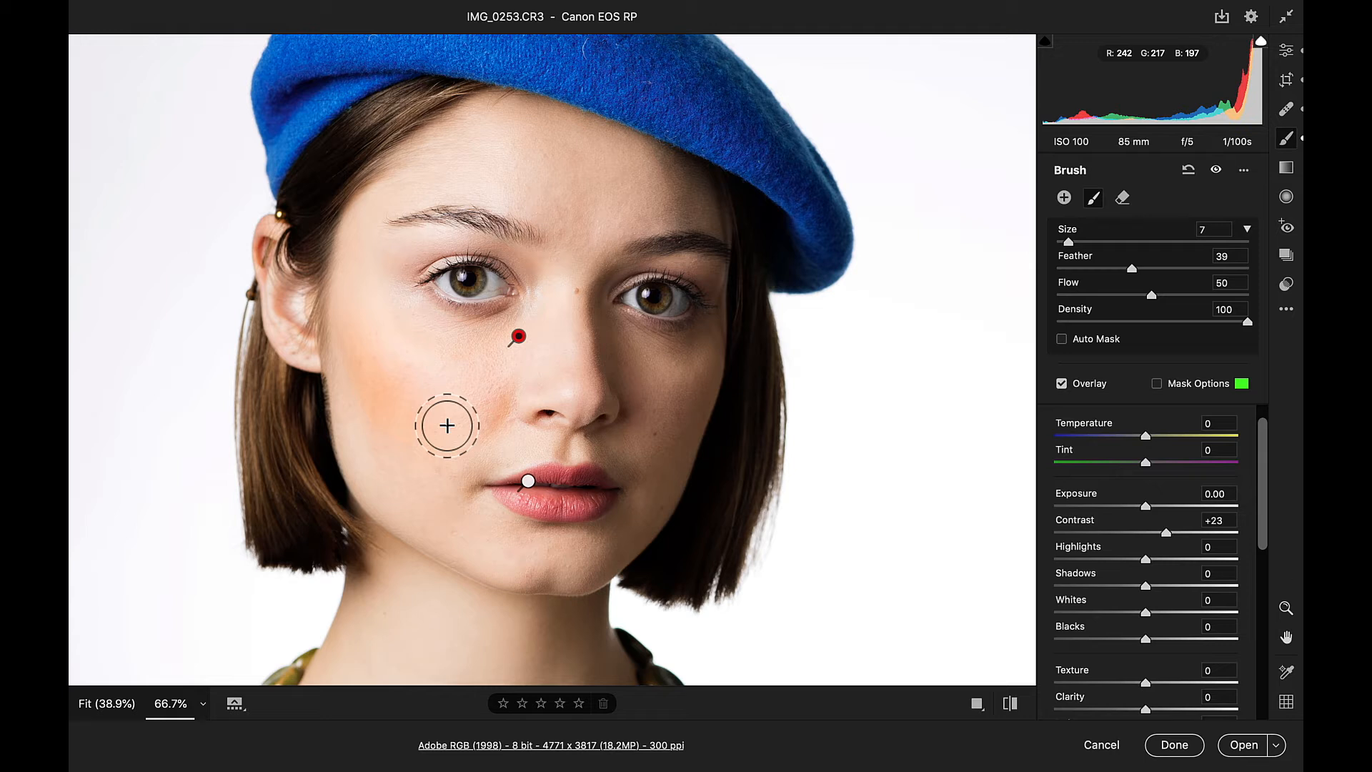
pyautogui.press('y')
pyautogui.moveTo(493, 160)
pyautogui.mouseDown()
pyautogui.moveTo(565, 206)
pyautogui.moveTo(652, 191)
pyautogui.moveTo(516, 133)
pyautogui.moveTo(380, 201)
pyautogui.moveTo(360, 234)
pyautogui.moveTo(377, 467)
pyautogui.moveTo(436, 501)
pyautogui.moveTo(440, 470)
pyautogui.moveTo(457, 519)
pyautogui.moveTo(501, 547)
pyautogui.moveTo(589, 548)
pyautogui.moveTo(646, 504)
pyautogui.moveTo(688, 359)
pyautogui.moveTo(635, 346)
pyautogui.moveTo(656, 440)
pyautogui.moveTo(583, 443)
pyautogui.mouseUp()
# Refine the skin mask around the nose and eyes with smaller brushes down to size 4, and hide the mask overlay
pyautogui.press('[')
pyautogui.press('[')
pyautogui.press('[')
pyautogui.press('[')
pyautogui.press(']')
pyautogui.press(']')
pyautogui.moveTo(514, 374)
pyautogui.mouseDown()
pyautogui.moveTo(542, 365)
pyautogui.moveTo(564, 310)
pyautogui.moveTo(564, 355)
pyautogui.moveTo(591, 259)
pyautogui.mouseUp()
pyautogui.press('[')
pyautogui.moveTo(394, 264); pyautogui.dragTo(373, 269)
pyautogui.press('y')
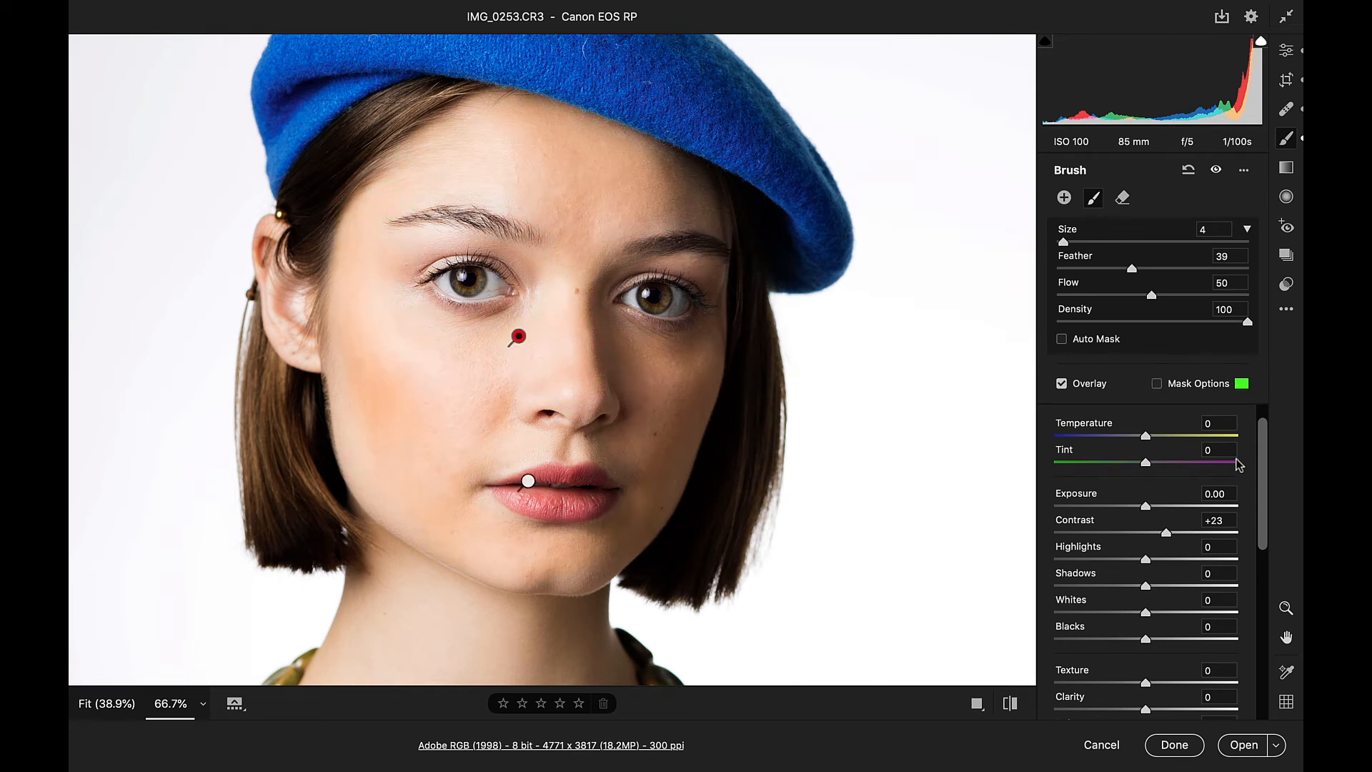
# Reset the skin mask's selective edits and set its Texture to -38 to smooth the skin
pyautogui.scroll(1, 1262, 454)
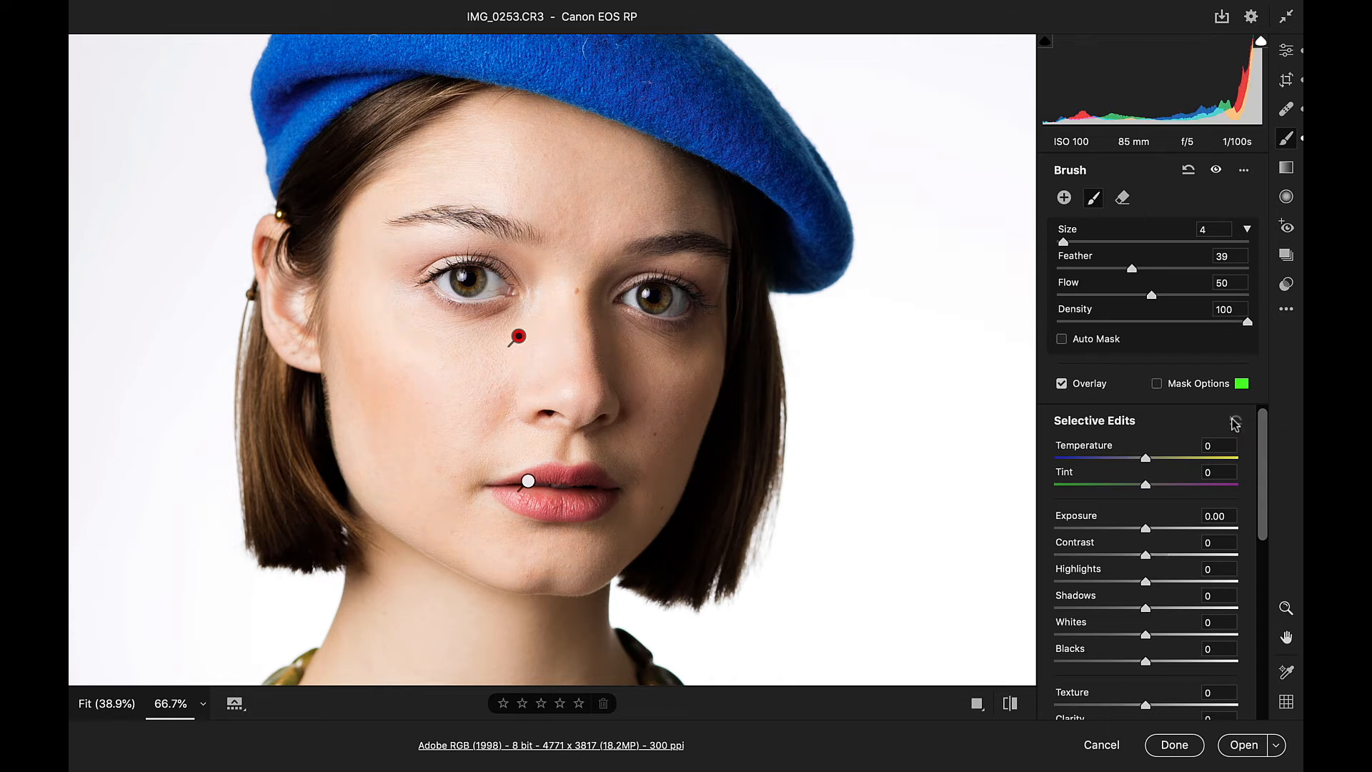
pyautogui.scroll(-3, 1263, 439)
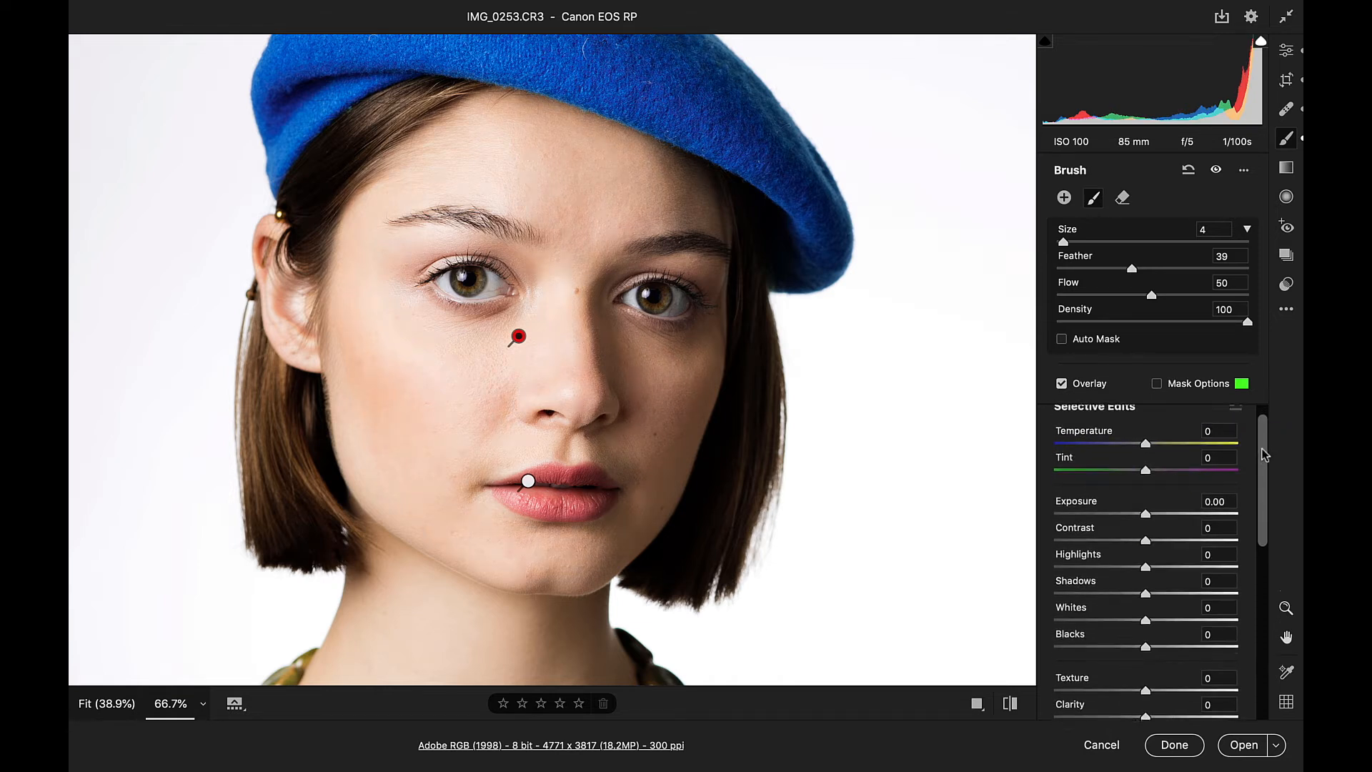
pyautogui.press('super+plus')
pyautogui.press('super+plus')
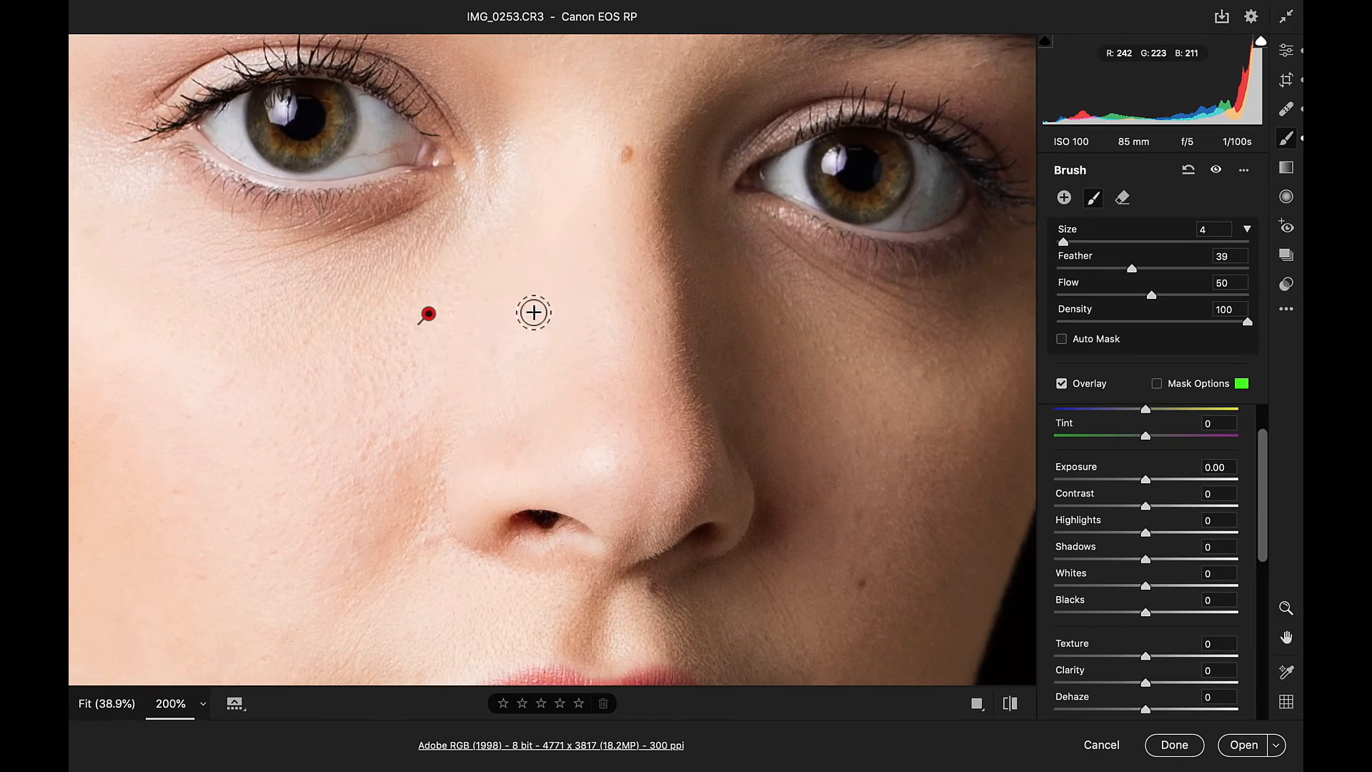
pyautogui.moveTo(455, 330); pyautogui.dragTo(614, 122)
pyautogui.moveTo(631, 186); pyautogui.dragTo(653, 282)
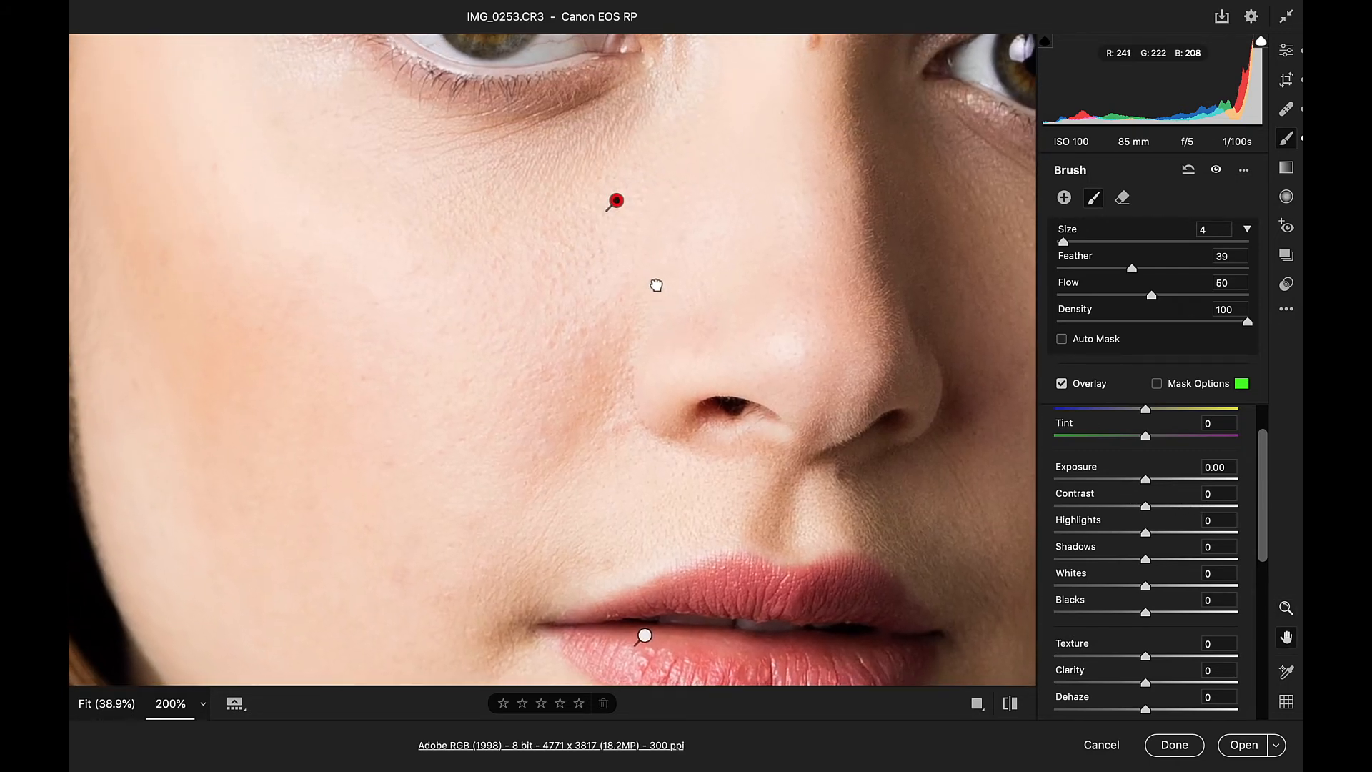
pyautogui.scroll(-7, 1265, 508)
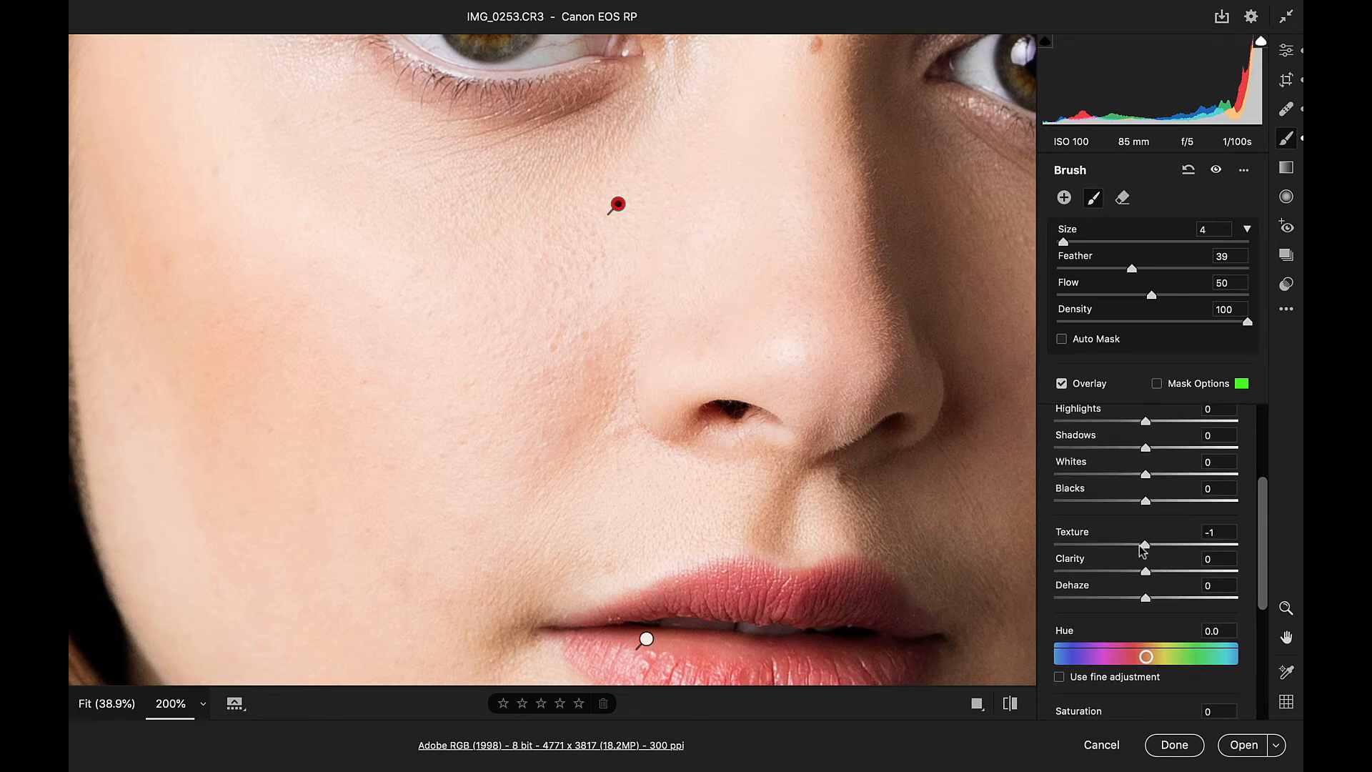
pyautogui.moveTo(1144, 547); pyautogui.dragTo(1104, 545)
pyautogui.moveTo(1106, 544); pyautogui.dragTo(1106, 545)
# Compare the smoothed skin with the brush adjustments off and on, and examine the result from lips to forehead and across the whole face
pyautogui.press('space')
pyautogui.moveTo(810, 352)
pyautogui.mouseDown()
pyautogui.moveTo(665, 254)
pyautogui.moveTo(628, 450)
pyautogui.moveTo(696, 429)
pyautogui.moveTo(761, 341)
pyautogui.mouseUp()
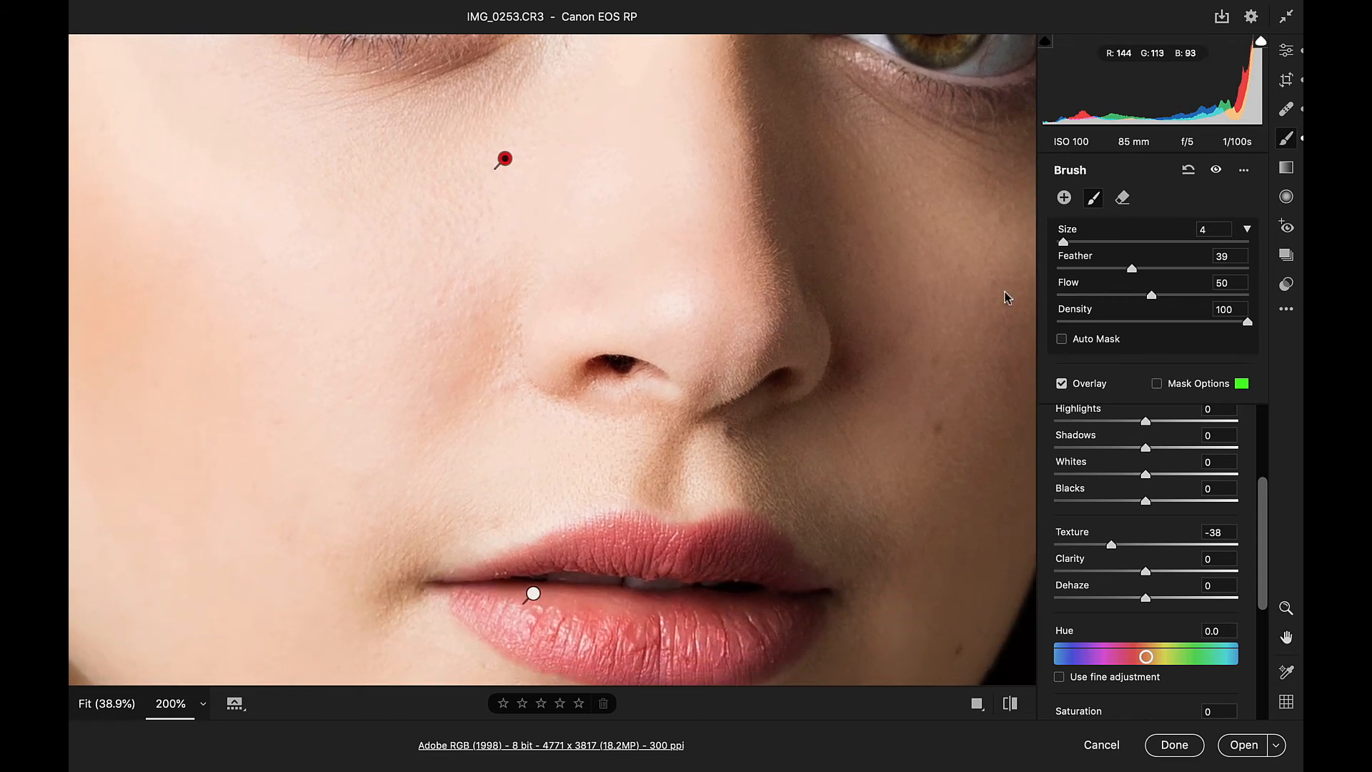
pyautogui.click(1215, 172)
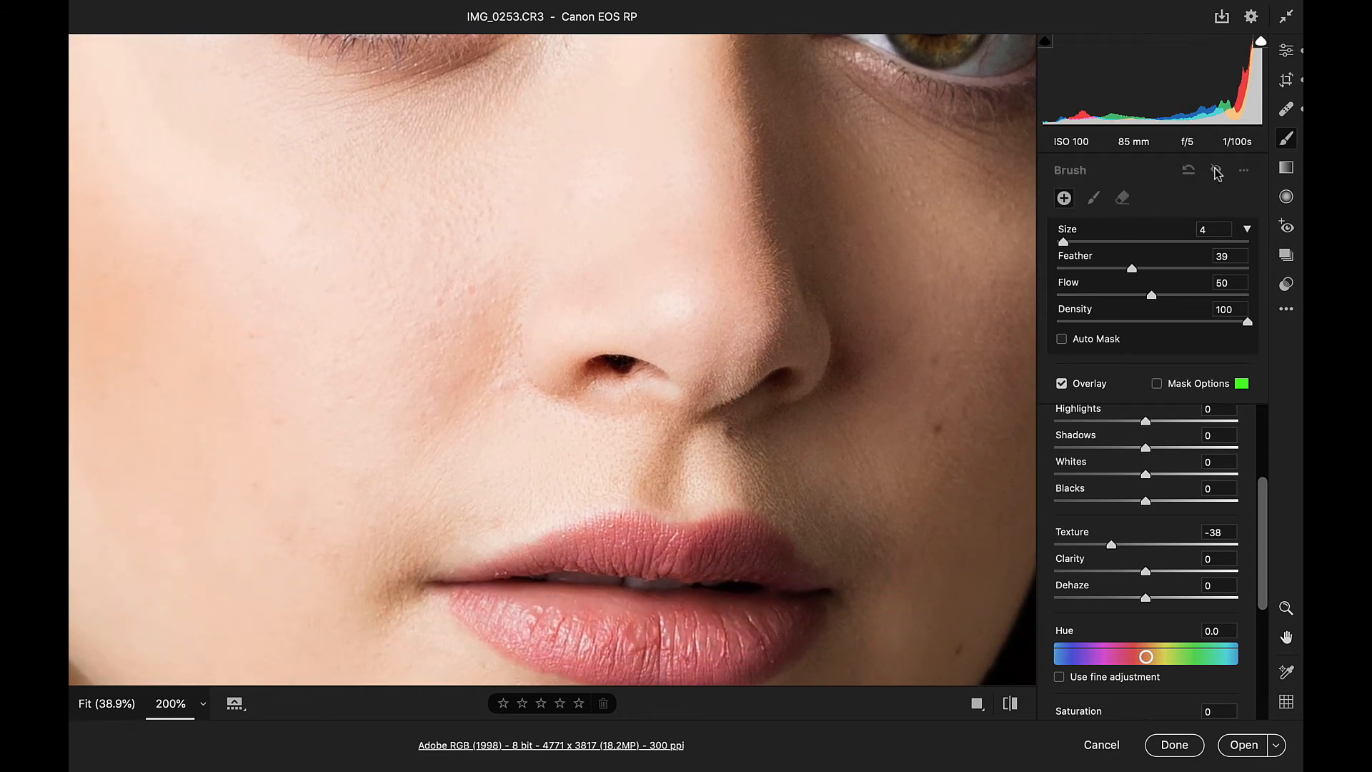
pyautogui.click(1217, 172)
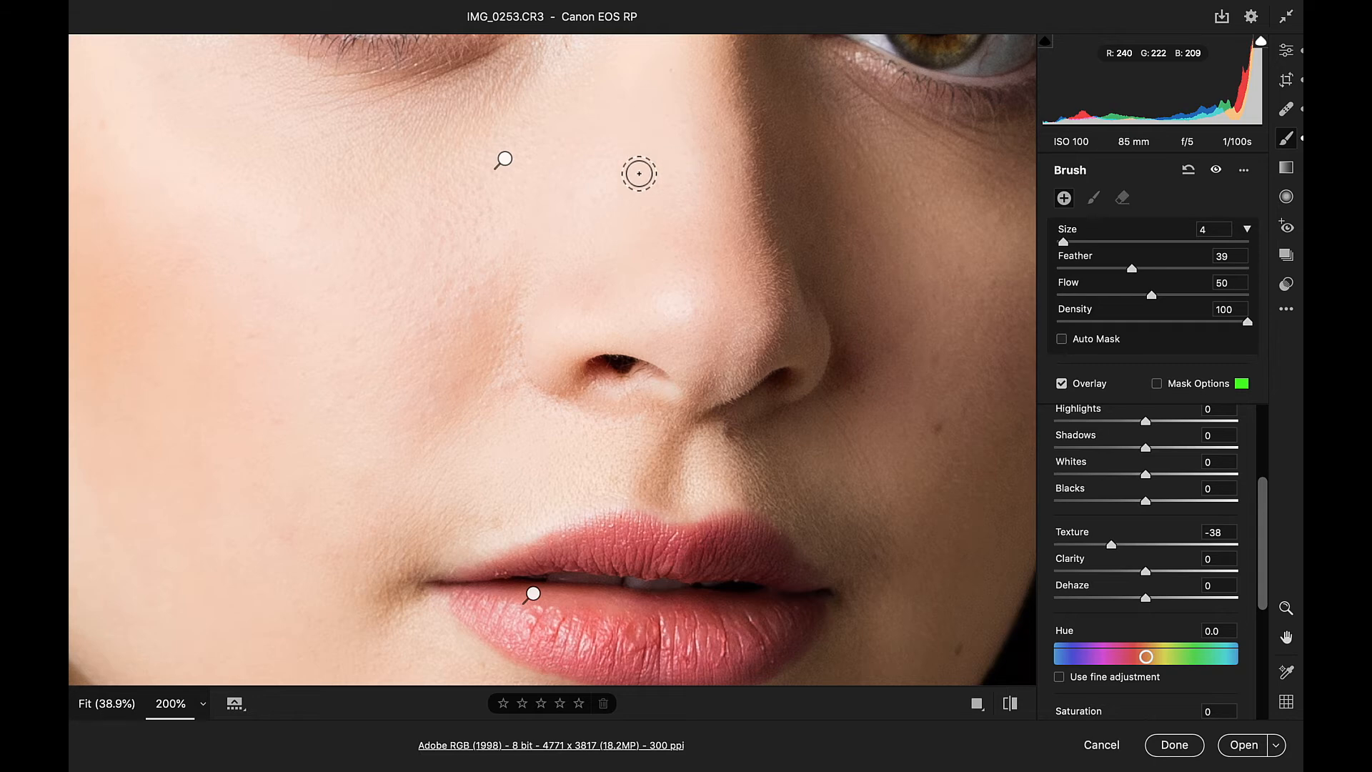
pyautogui.moveTo(666, 370); pyautogui.dragTo(664, 404)
pyautogui.scroll(10, 664, 404)
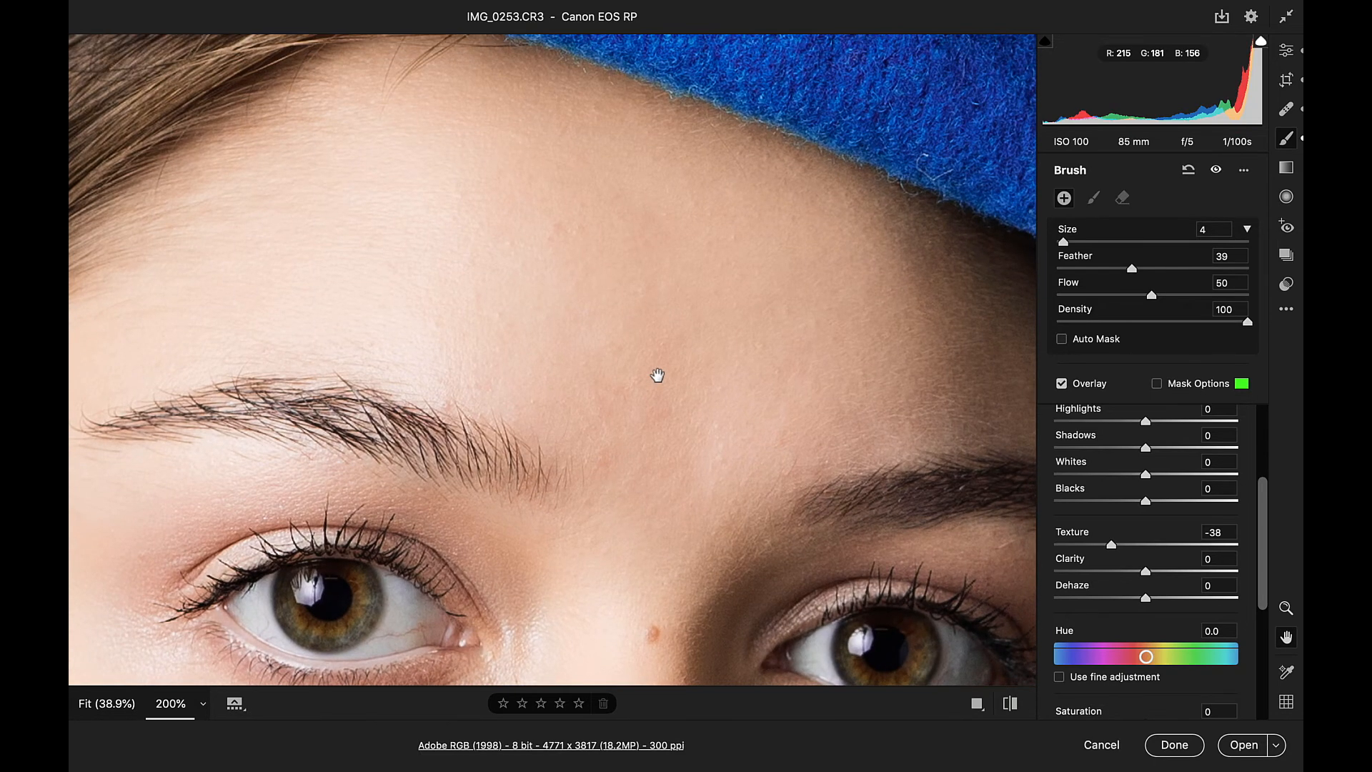
pyautogui.keyDown('alt'); pyautogui.click(663, 387); pyautogui.keyUp('alt')
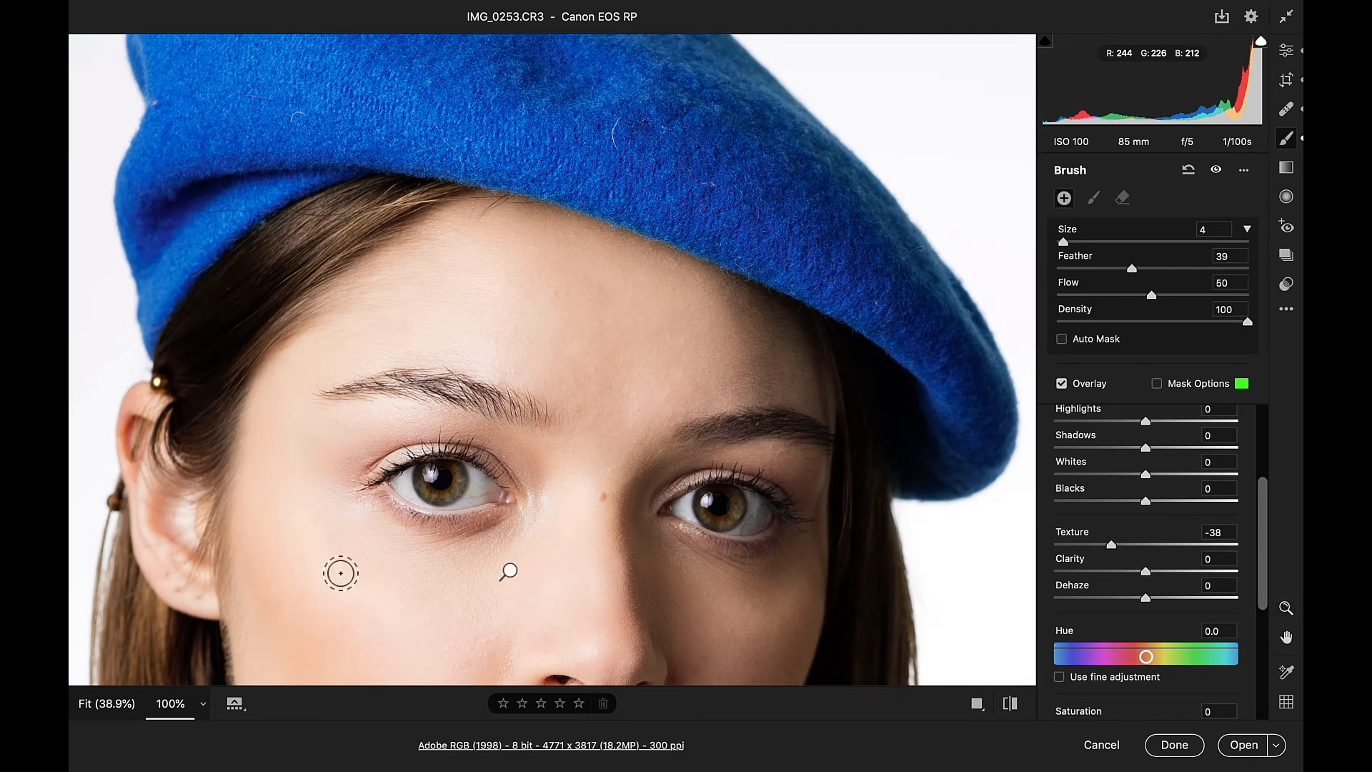
pyautogui.moveTo(385, 524); pyautogui.dragTo(383, 433)
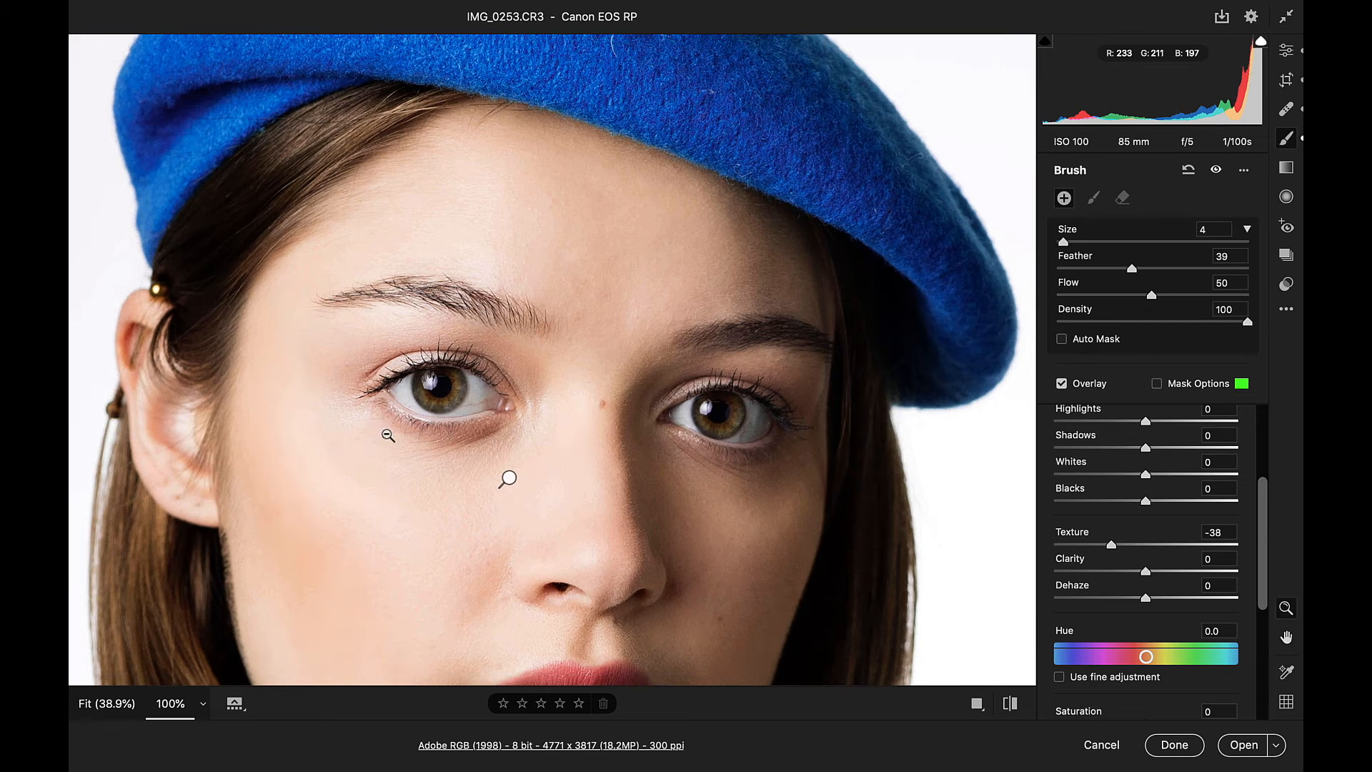
pyautogui.keyDown('alt'); pyautogui.click(453, 400); pyautogui.keyUp('alt')
pyautogui.moveTo(530, 438); pyautogui.dragTo(539, 297)
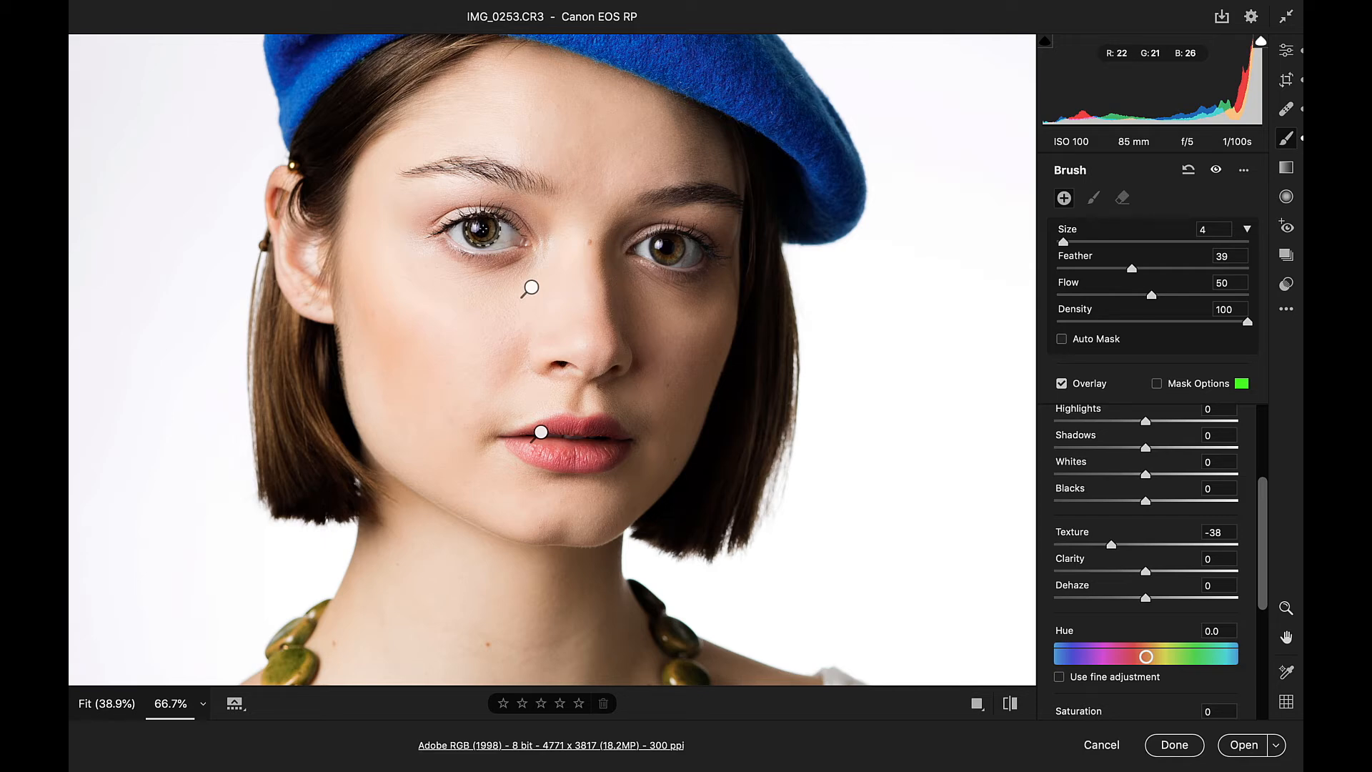
# Reset the selective edits and paint a new brush mask over both irises with brush size 4
pyautogui.press('z')
pyautogui.press('super+equal')
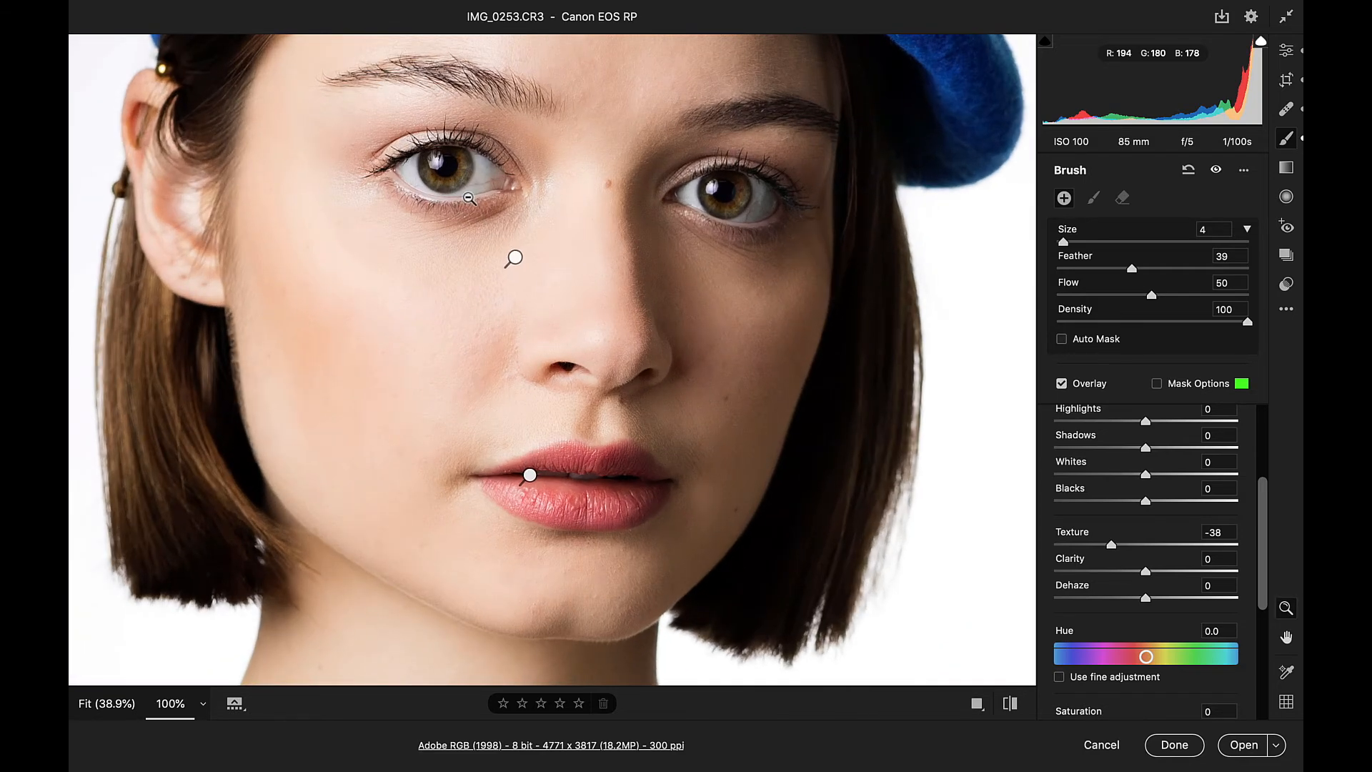
pyautogui.press('super+equal')
pyautogui.moveTo(445, 152); pyautogui.dragTo(497, 450)
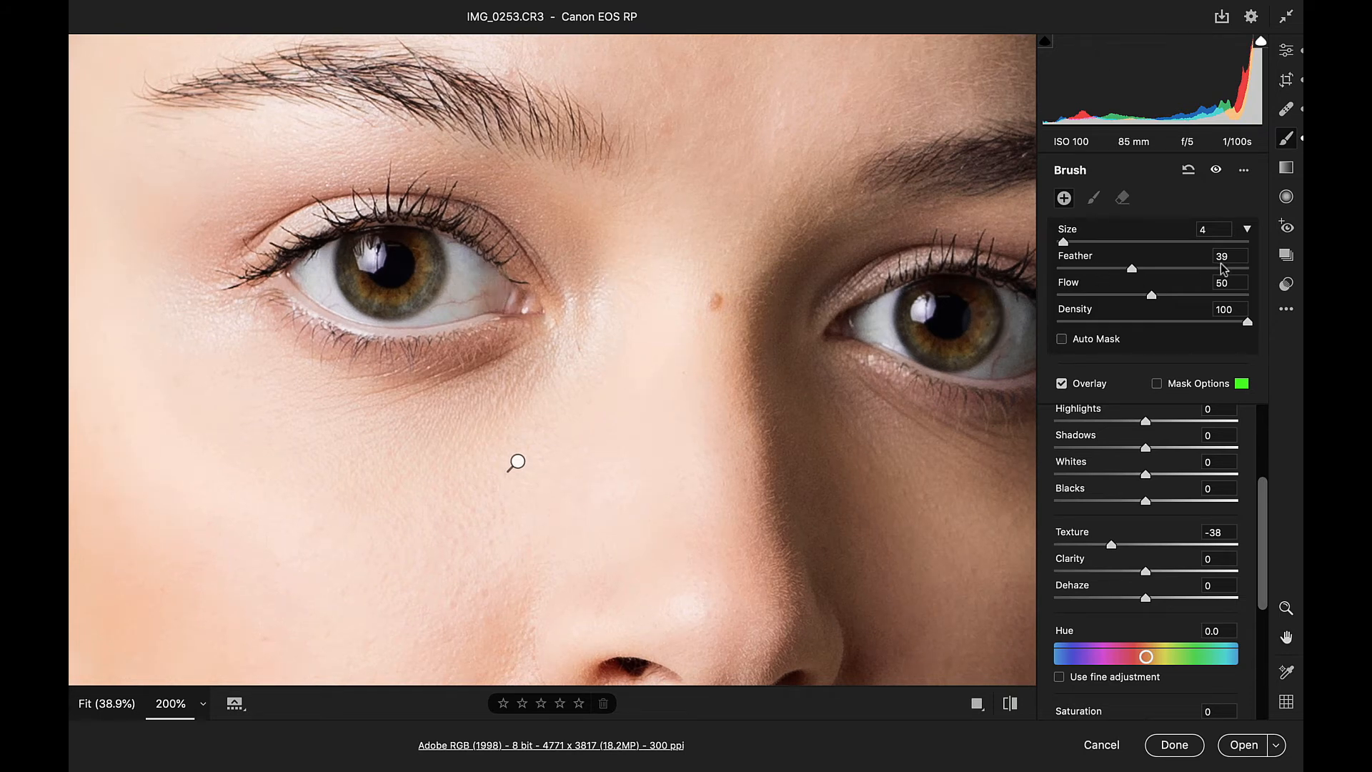
pyautogui.moveTo(1260, 496); pyautogui.dragTo(1270, 399)
pyautogui.click(1235, 426)
pyautogui.moveTo(362, 255)
pyautogui.mouseDown()
pyautogui.moveTo(391, 291)
pyautogui.moveTo(416, 288)
pyautogui.moveTo(411, 253)
pyautogui.moveTo(397, 283)
pyautogui.mouseUp()
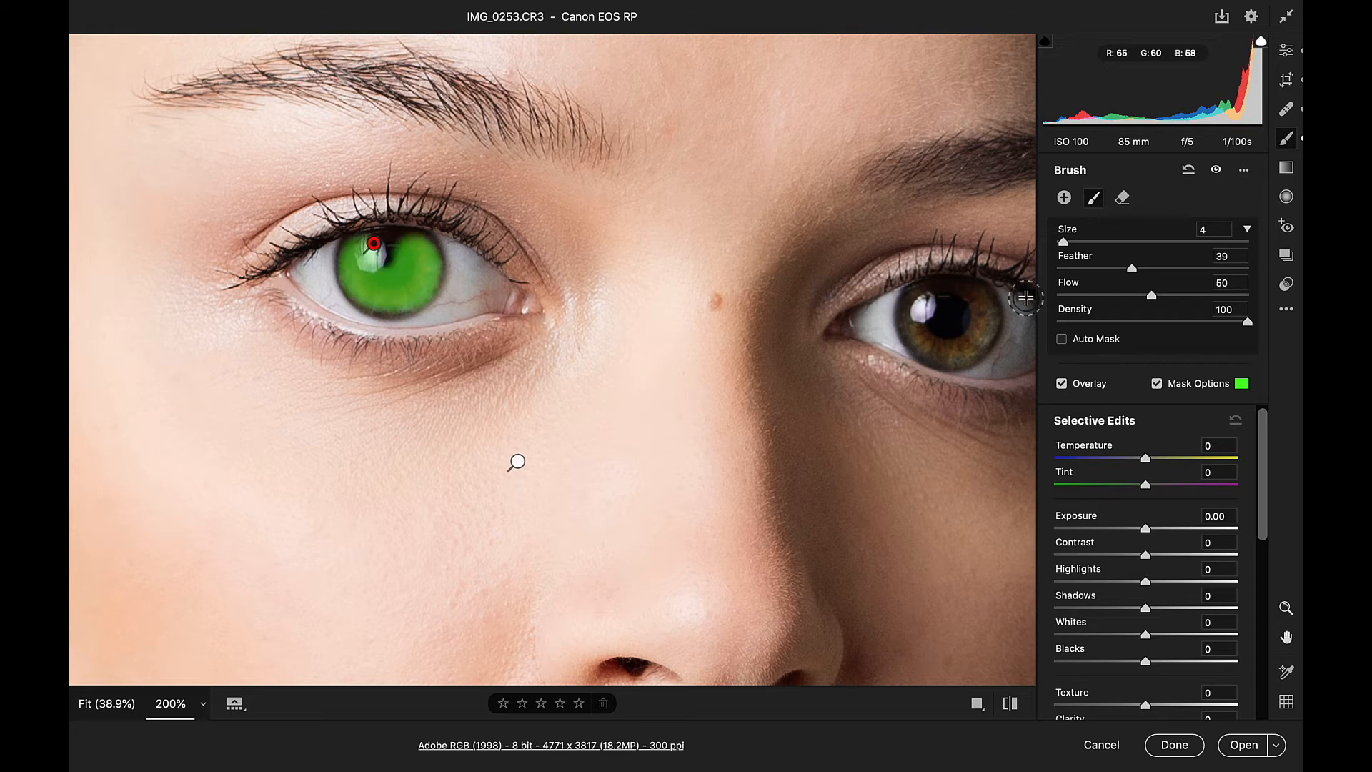
pyautogui.moveTo(923, 306)
pyautogui.mouseDown()
pyautogui.moveTo(938, 336)
pyautogui.moveTo(966, 336)
pyautogui.moveTo(976, 307)
pyautogui.moveTo(945, 294)
pyautogui.moveTo(968, 306)
pyautogui.moveTo(967, 339)
pyautogui.moveTo(944, 344)
pyautogui.moveTo(923, 326)
pyautogui.moveTo(934, 299)
pyautogui.mouseUp()
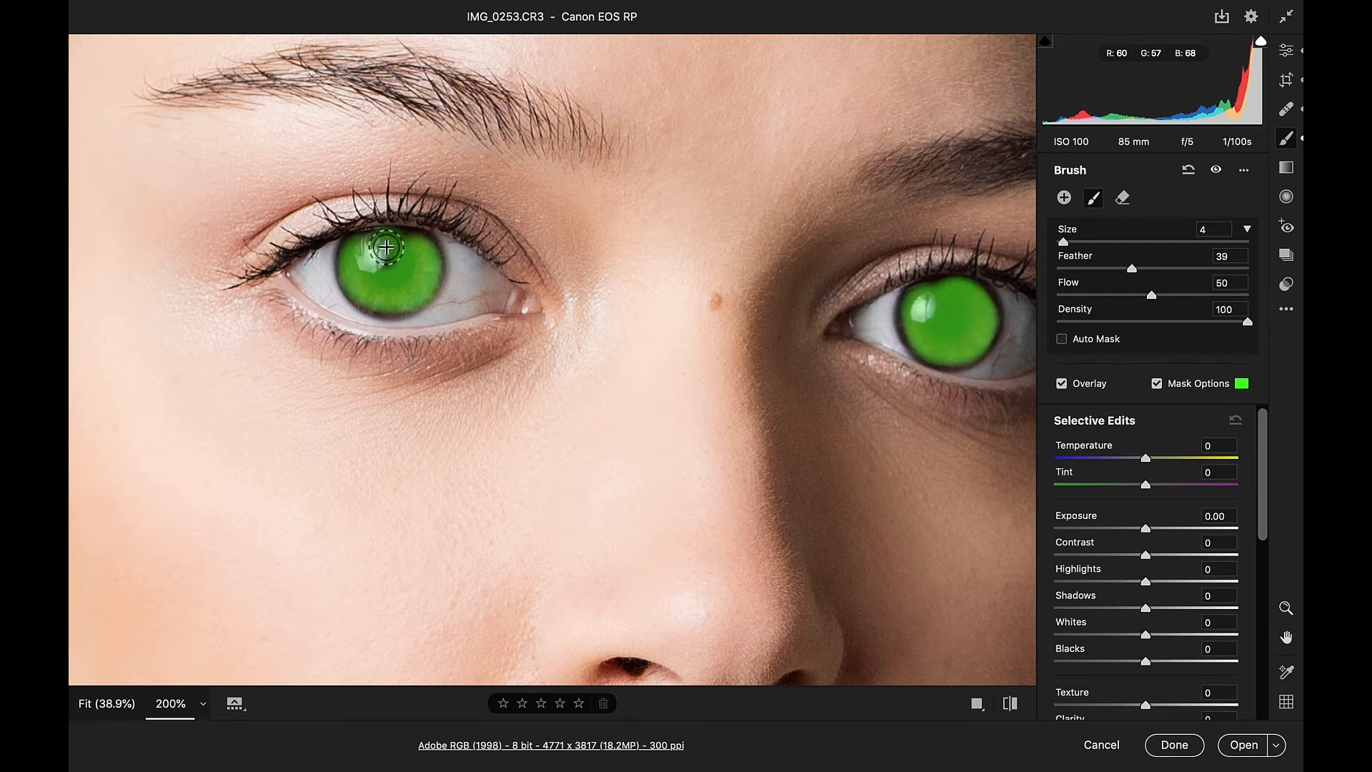
# Hide the mask overlay and set the iris mask's Clarity to +17 and Shadows to +13
pyautogui.click(1158, 382)
pyautogui.moveTo(1264, 450); pyautogui.dragTo(1262, 495)
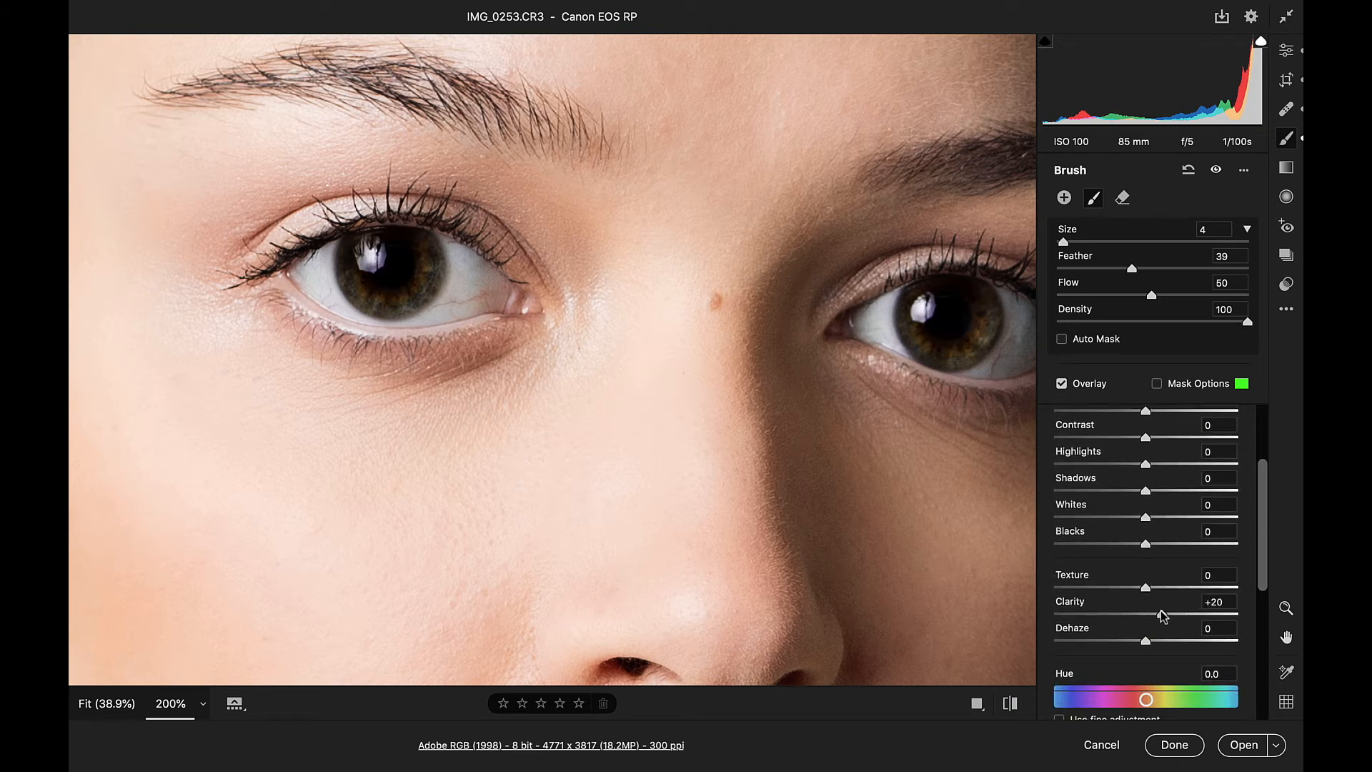
pyautogui.moveTo(1160, 611); pyautogui.dragTo(1160, 612)
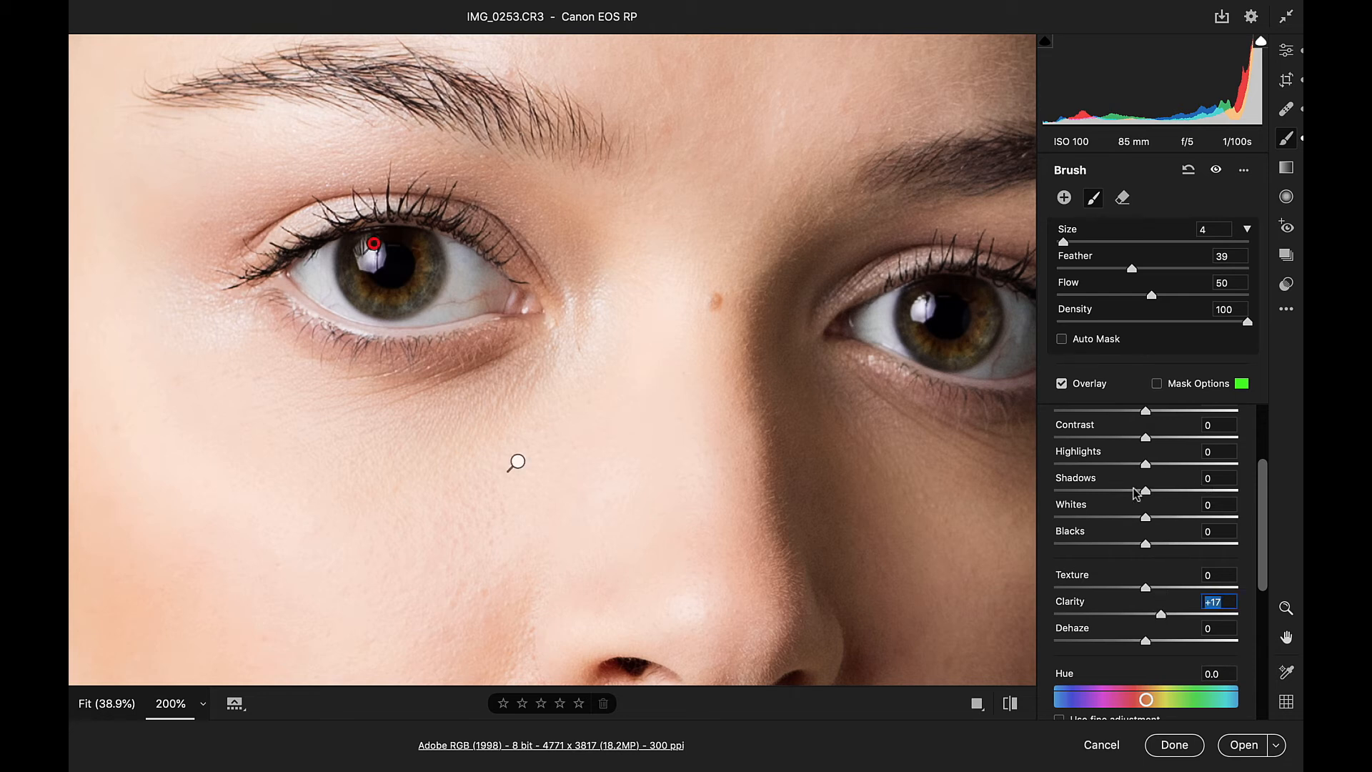
pyautogui.moveTo(1172, 490); pyautogui.dragTo(1160, 492)
# Set the iris mask's Saturation to +20 and Shadows to +8, toggling the brush adjustments off and on to compare
pyautogui.scroll(-5, 1259, 573)
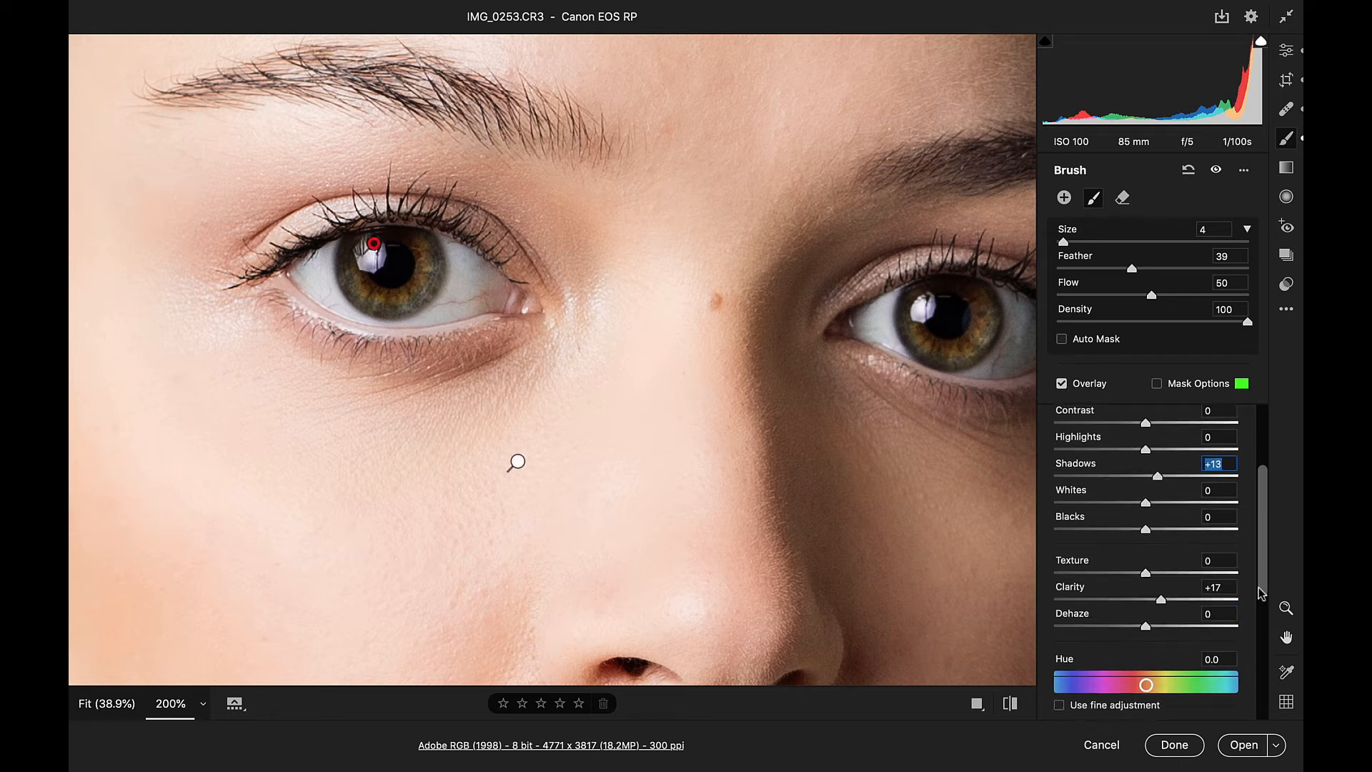
pyautogui.moveTo(1160, 633); pyautogui.dragTo(1164, 634)
pyautogui.moveTo(1261, 565); pyautogui.dragTo(1258, 525)
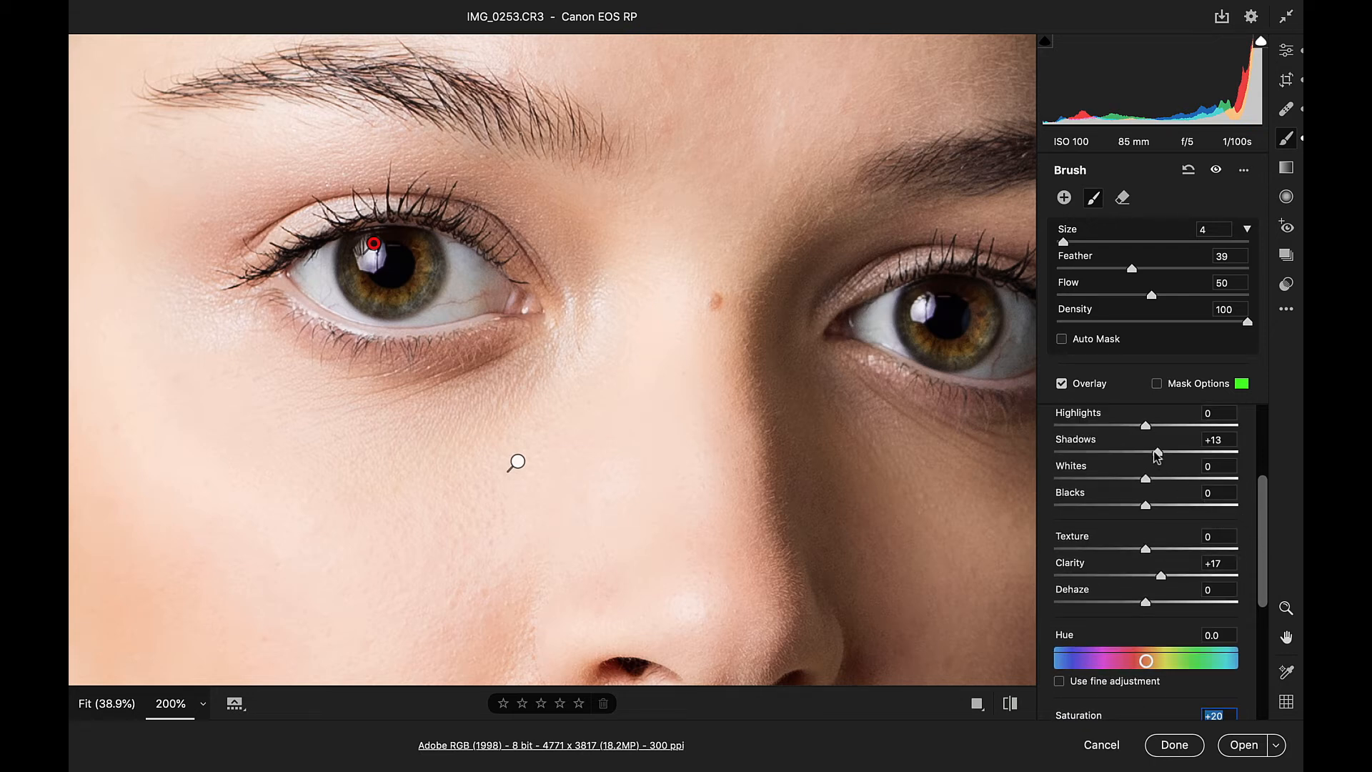
pyautogui.moveTo(1153, 451); pyautogui.dragTo(1149, 451)
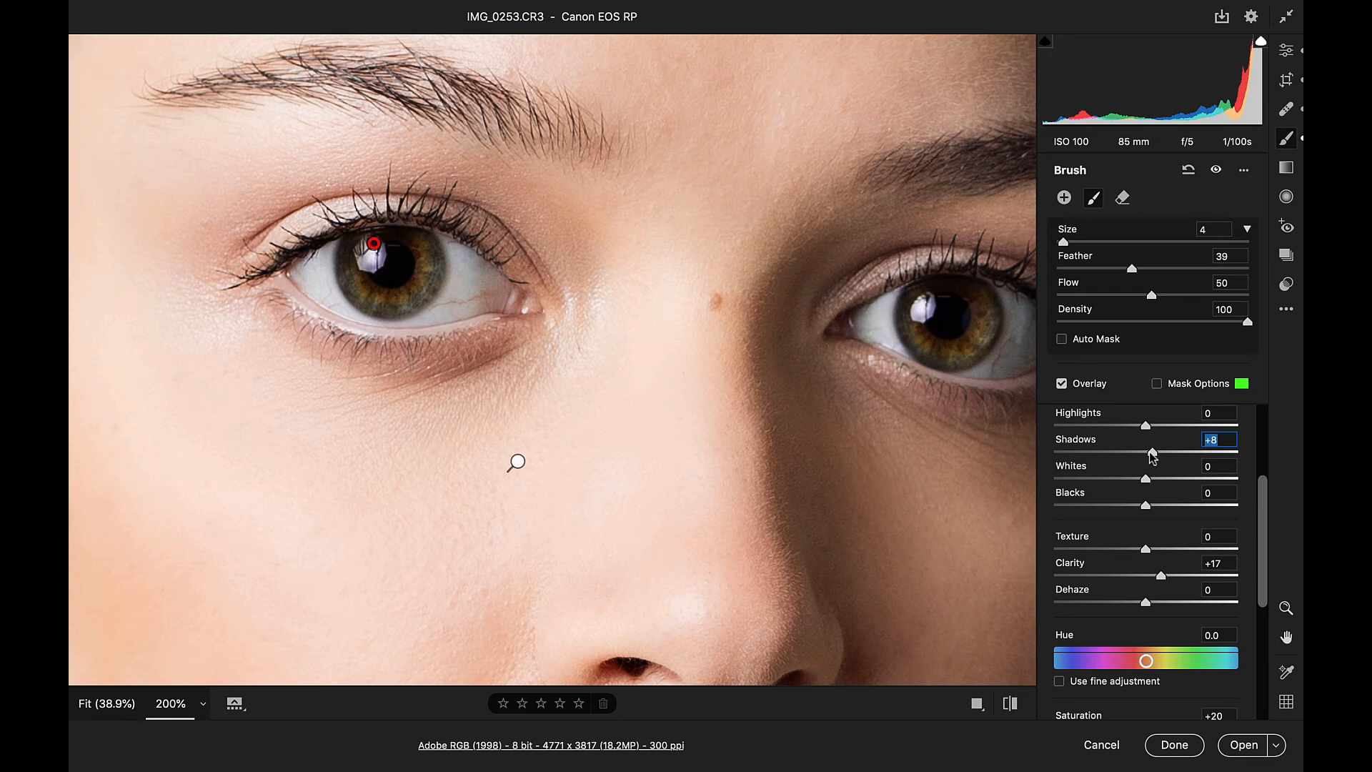
pyautogui.click(1216, 172)
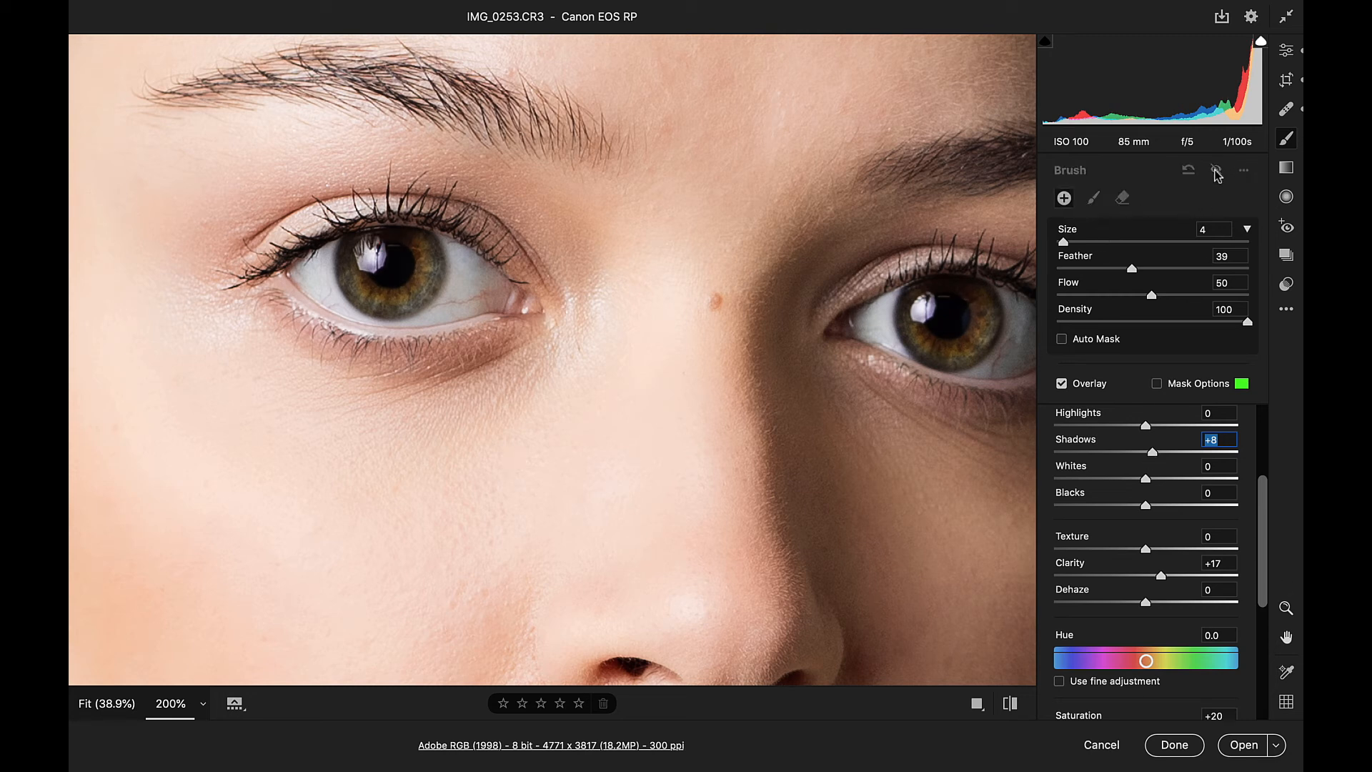
pyautogui.click(1216, 172)
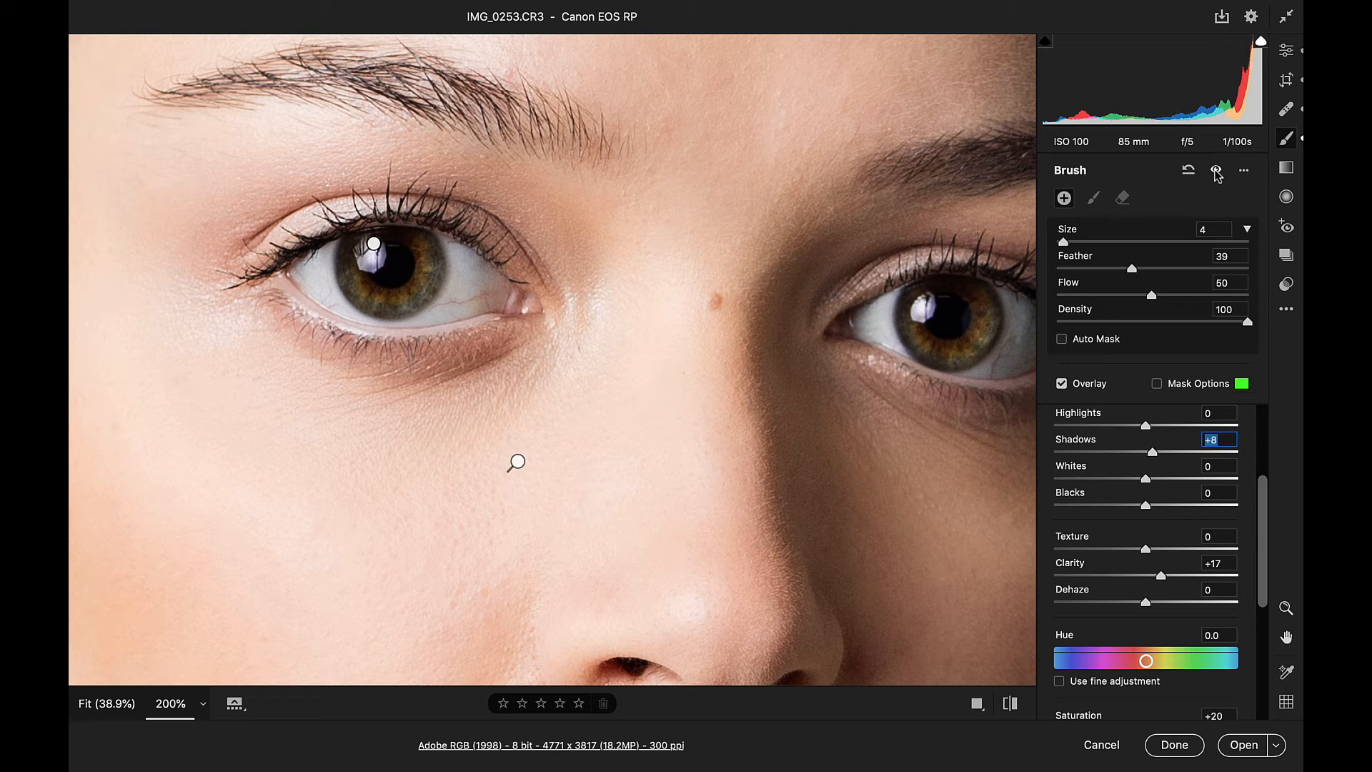
# Try to brighten the irises by setting Exposure to +0.20, and review the whole face
pyautogui.scroll(5, 1185, 468)
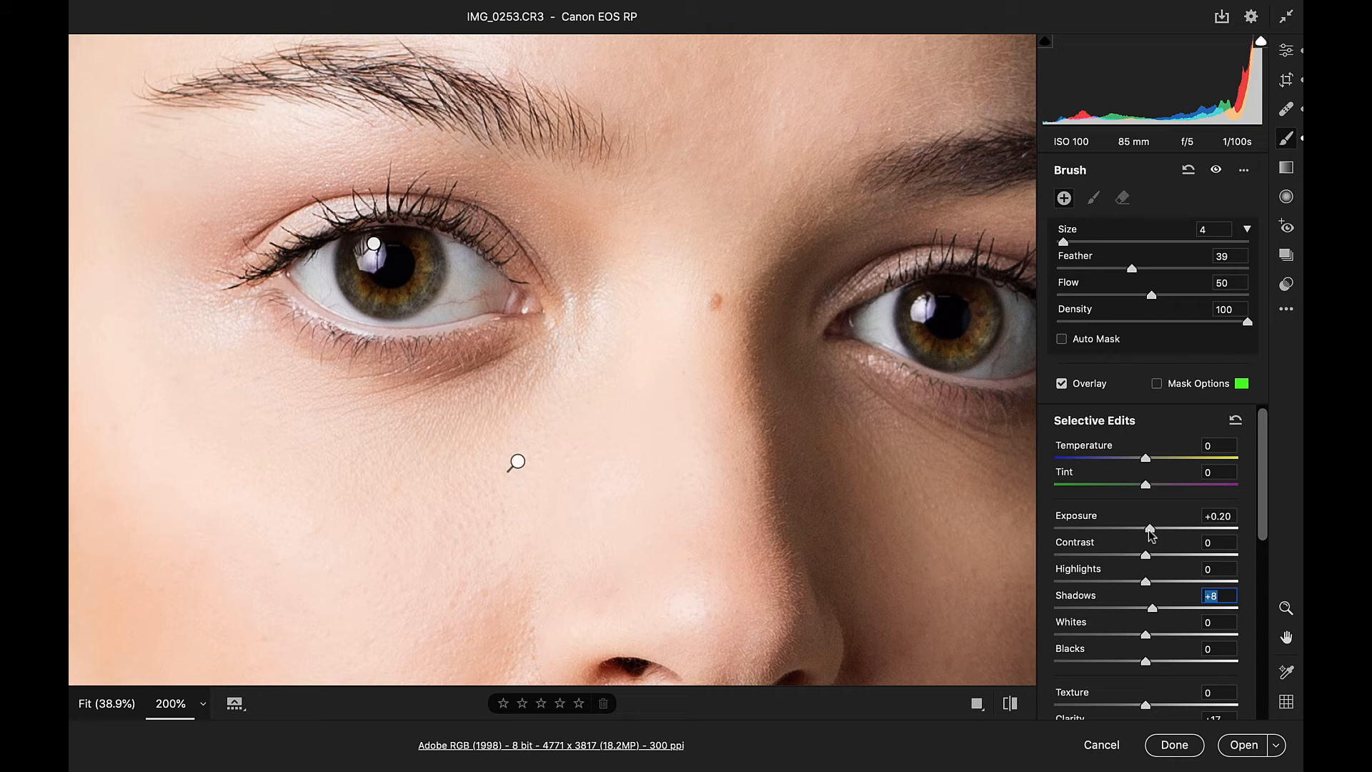
pyautogui.click(1150, 530)
pyautogui.press('z')
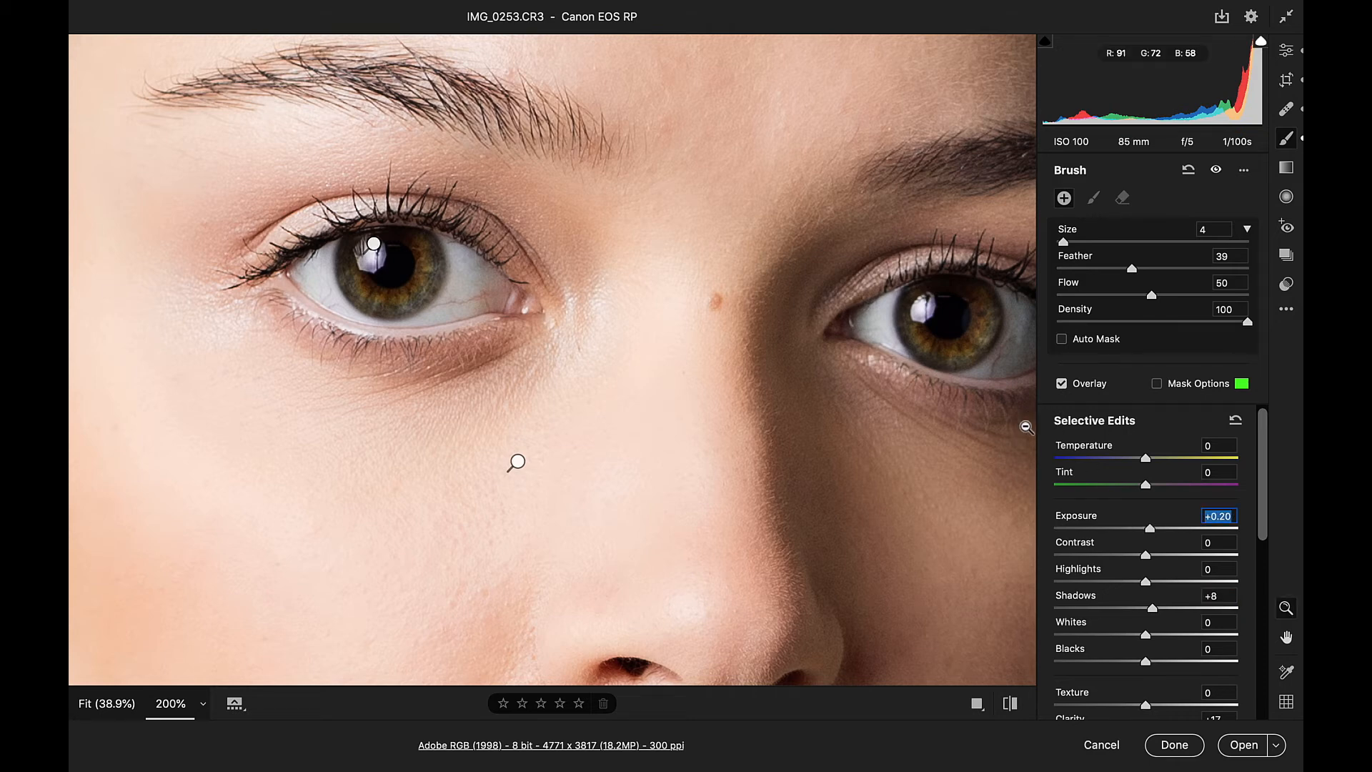
pyautogui.keyDown('alt'); pyautogui.click(1026, 427); pyautogui.keyUp('alt')
pyautogui.keyDown('alt'); pyautogui.click(1026, 428); pyautogui.keyUp('alt')
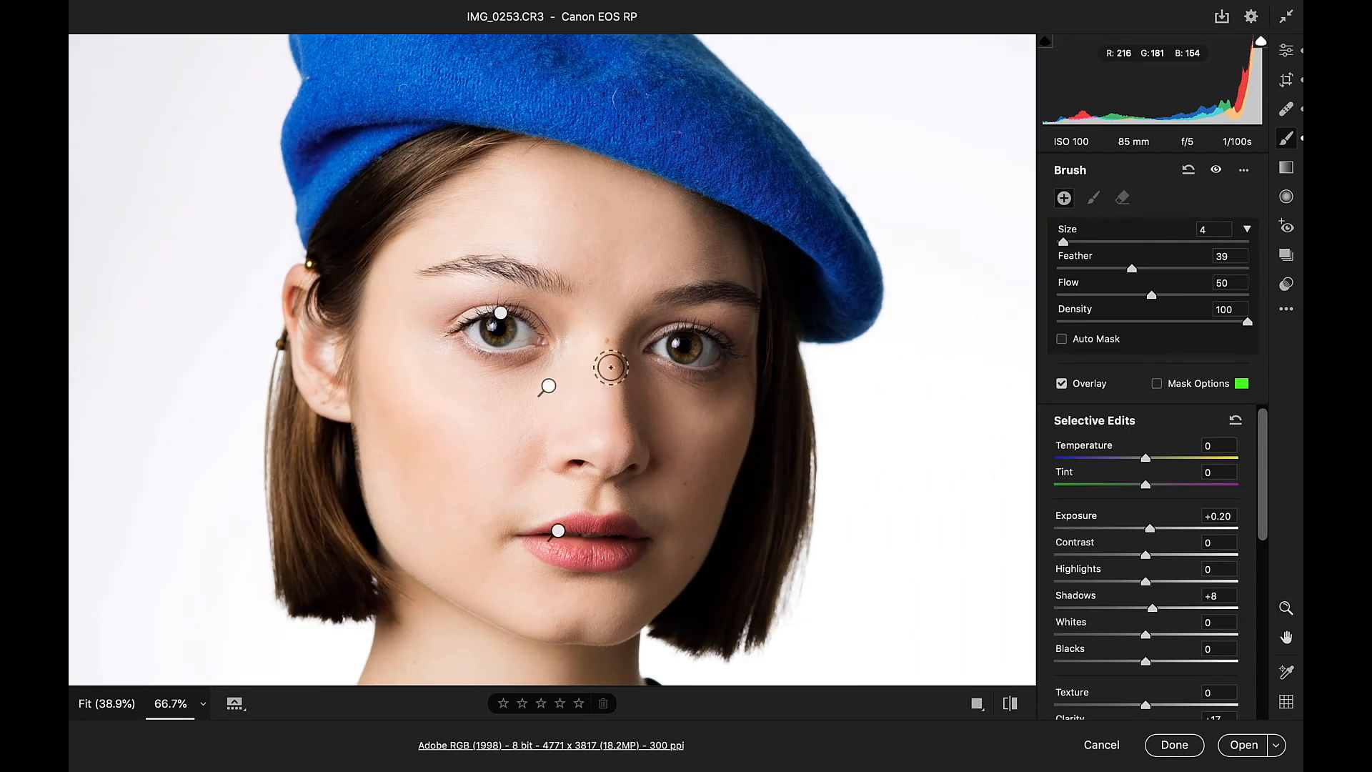
# Paint a new brush mask along the entire bead necklace, enlarging the brush from size 5 to 7 and showing the mask overlay
pyautogui.press('space')
pyautogui.moveTo(612, 578)
pyautogui.mouseDown()
pyautogui.moveTo(630, 470)
pyautogui.moveTo(605, 335)
pyautogui.mouseUp()
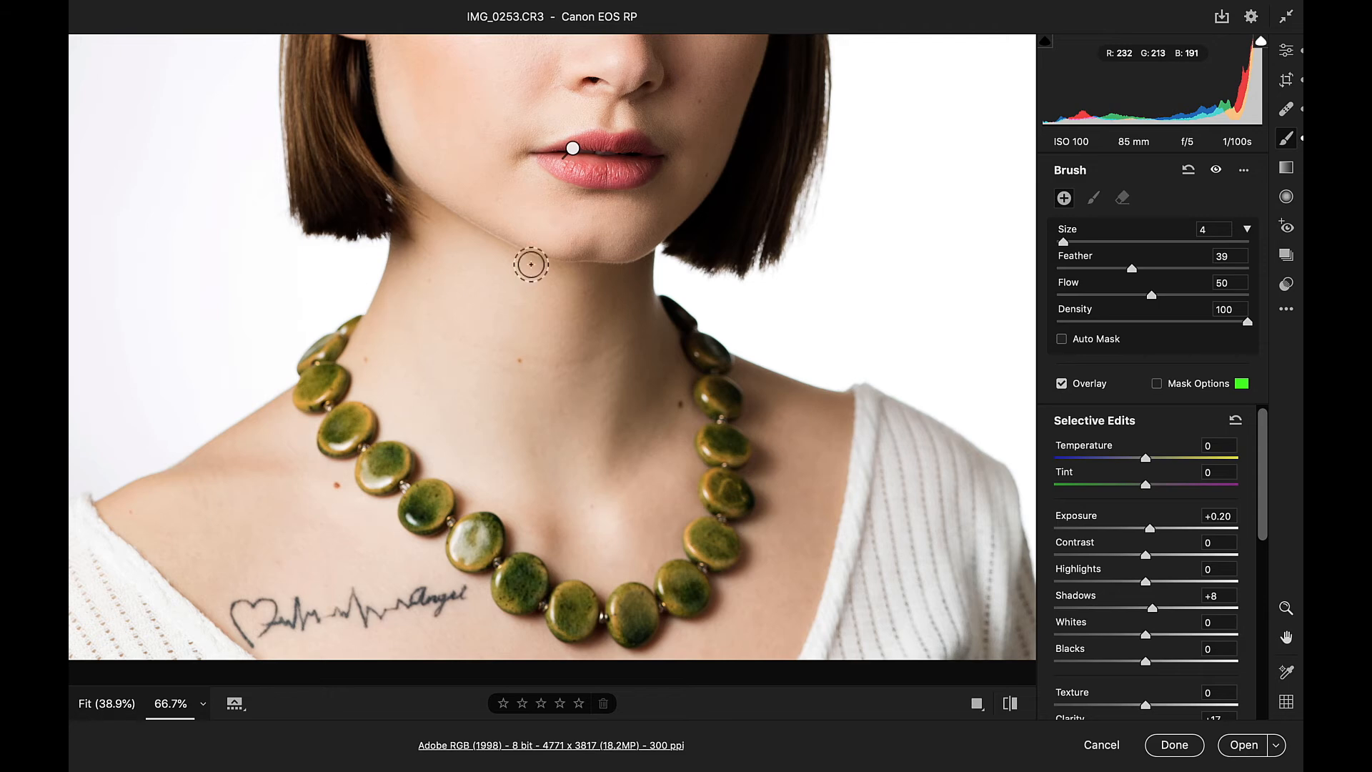
pyautogui.press('space')
pyautogui.moveTo(668, 231)
pyautogui.mouseDown()
pyautogui.moveTo(637, 527)
pyautogui.moveTo(667, 314)
pyautogui.mouseUp()
pyautogui.press(']')
pyautogui.moveTo(318, 343)
pyautogui.mouseDown()
pyautogui.moveTo(304, 369)
pyautogui.moveTo(327, 435)
pyautogui.mouseUp()
pyautogui.press('y')
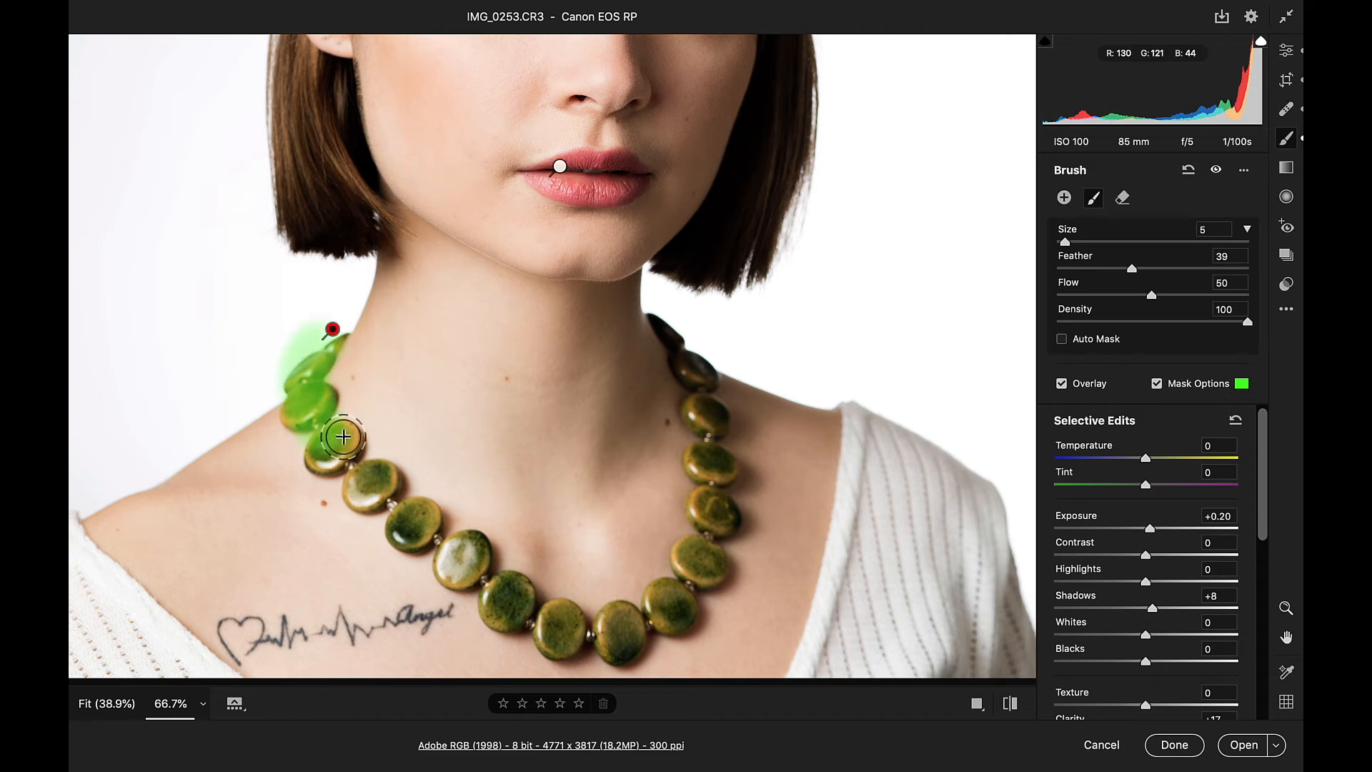
pyautogui.press(']')
pyautogui.moveTo(334, 454)
pyautogui.mouseDown()
pyautogui.moveTo(459, 554)
pyautogui.moveTo(343, 460)
pyautogui.moveTo(306, 393)
pyautogui.moveTo(311, 357)
pyautogui.mouseUp()
pyautogui.press(']')
pyautogui.moveTo(465, 557)
pyautogui.mouseDown()
pyautogui.moveTo(506, 605)
pyautogui.moveTo(574, 633)
pyautogui.moveTo(665, 613)
pyautogui.moveTo(695, 559)
pyautogui.moveTo(707, 489)
pyautogui.moveTo(679, 328)
pyautogui.mouseUp()
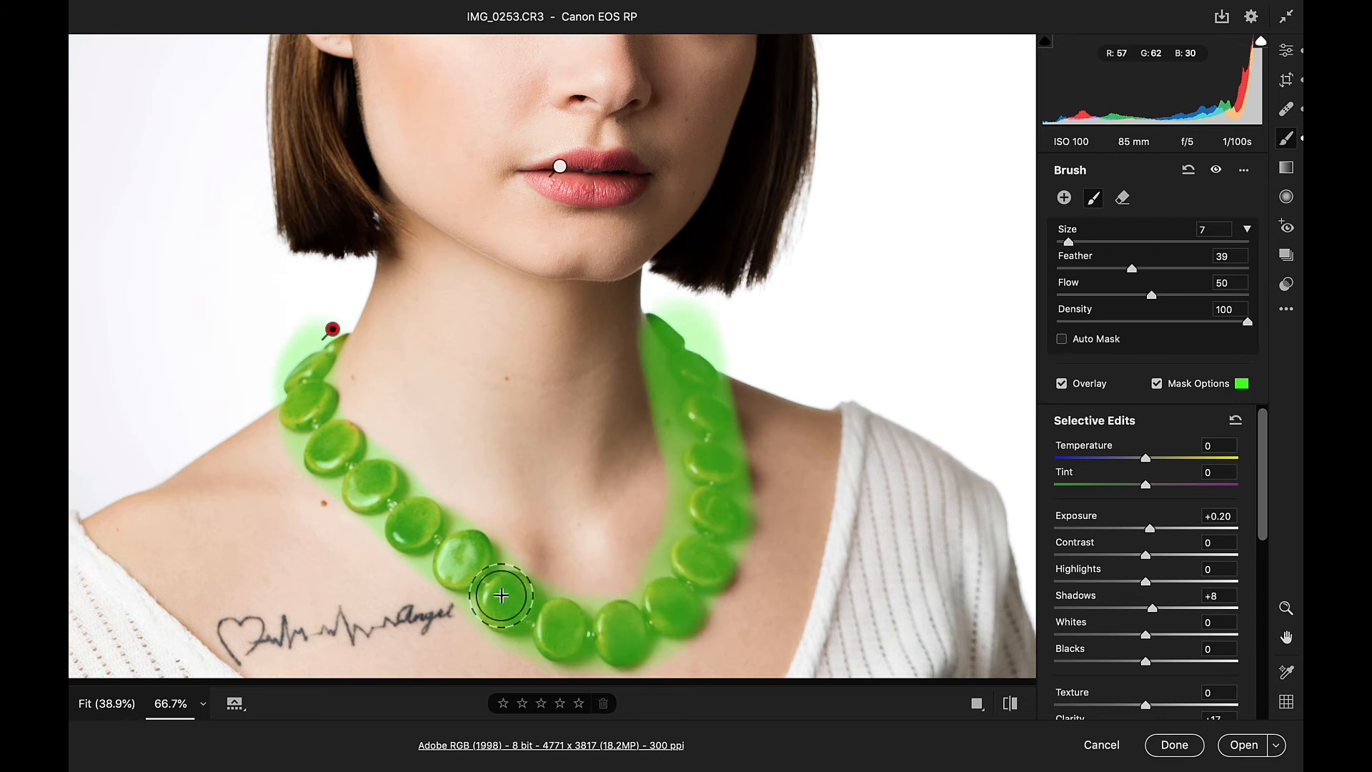
# Hide the overlay, reset the necklace mask's selective edits, and recolor the beads with Hue -173.6 and Saturation -43
pyautogui.click(1157, 383)
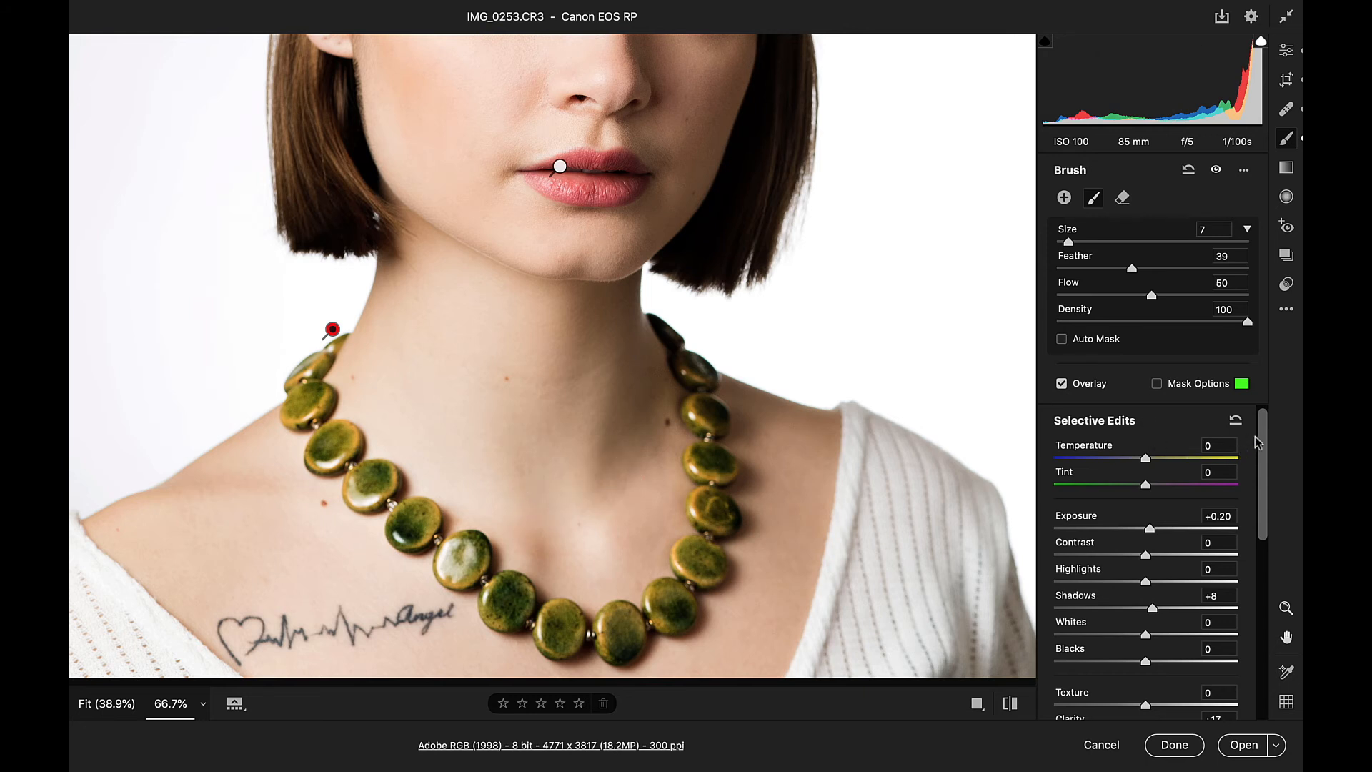
pyautogui.click(1235, 422)
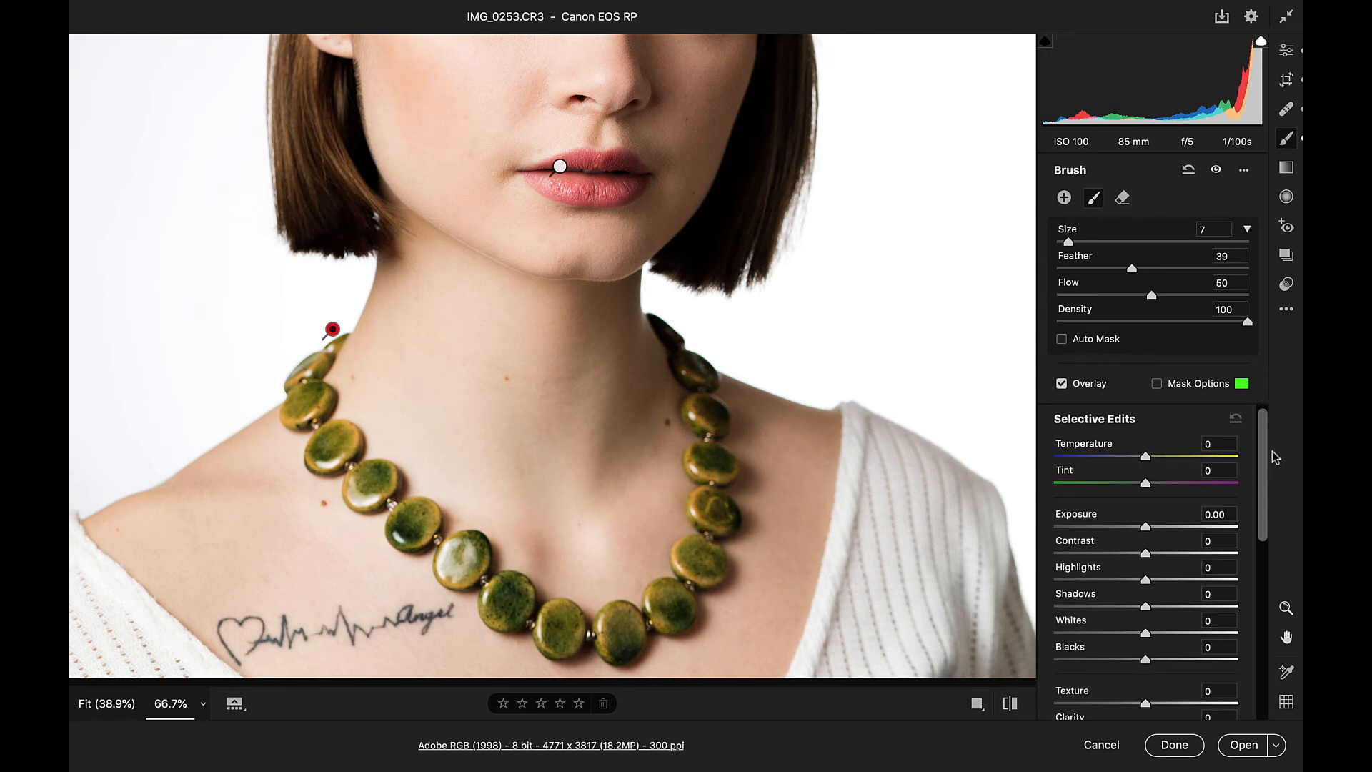
pyautogui.moveTo(1264, 452); pyautogui.dragTo(1261, 552)
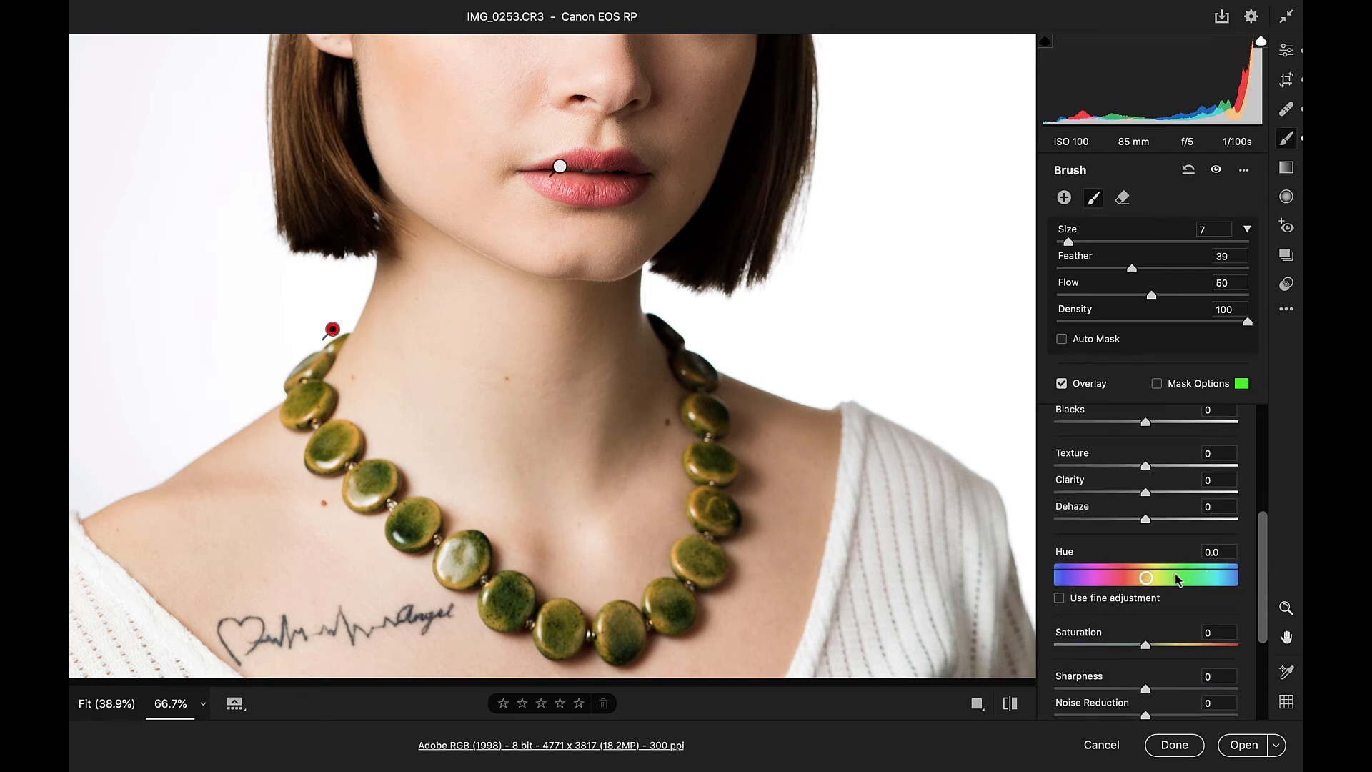
pyautogui.moveTo(1142, 577); pyautogui.dragTo(1059, 578)
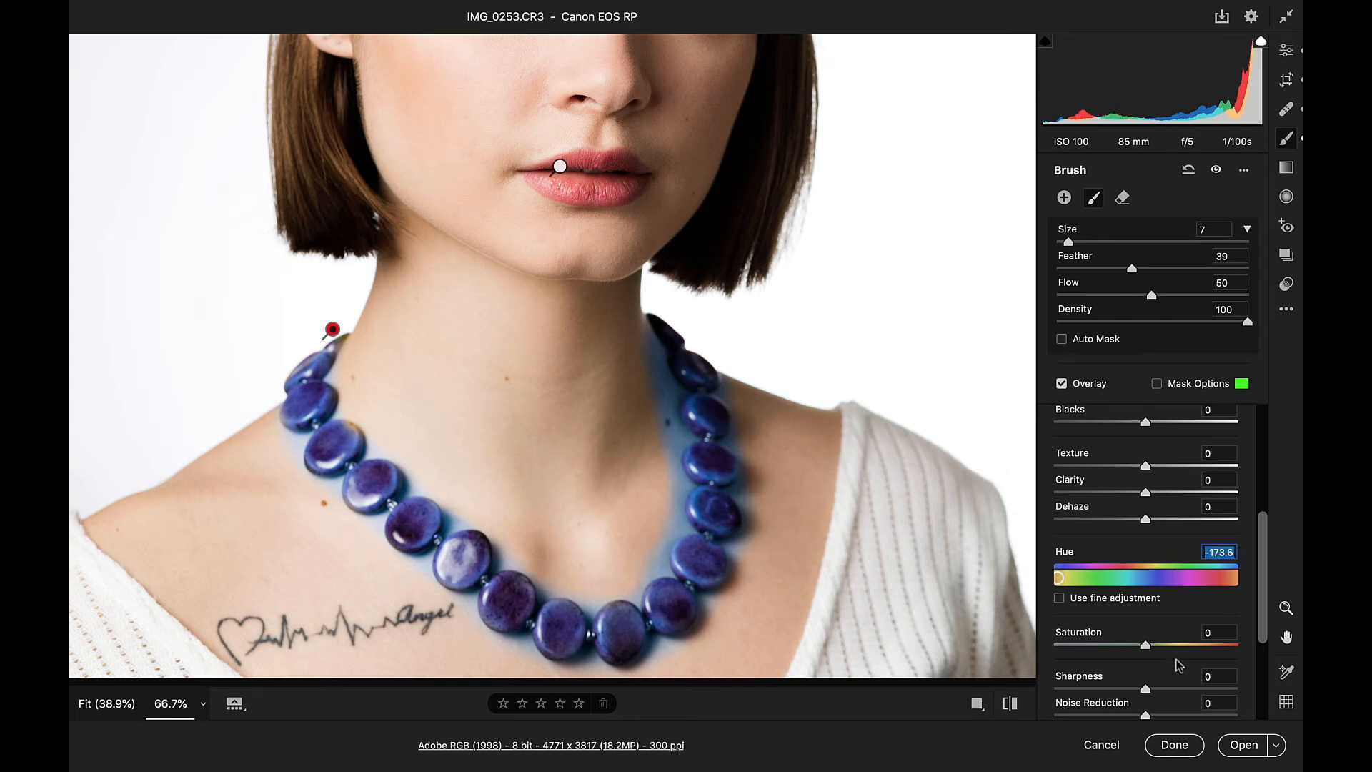
pyautogui.moveTo(1145, 644); pyautogui.dragTo(1105, 645)
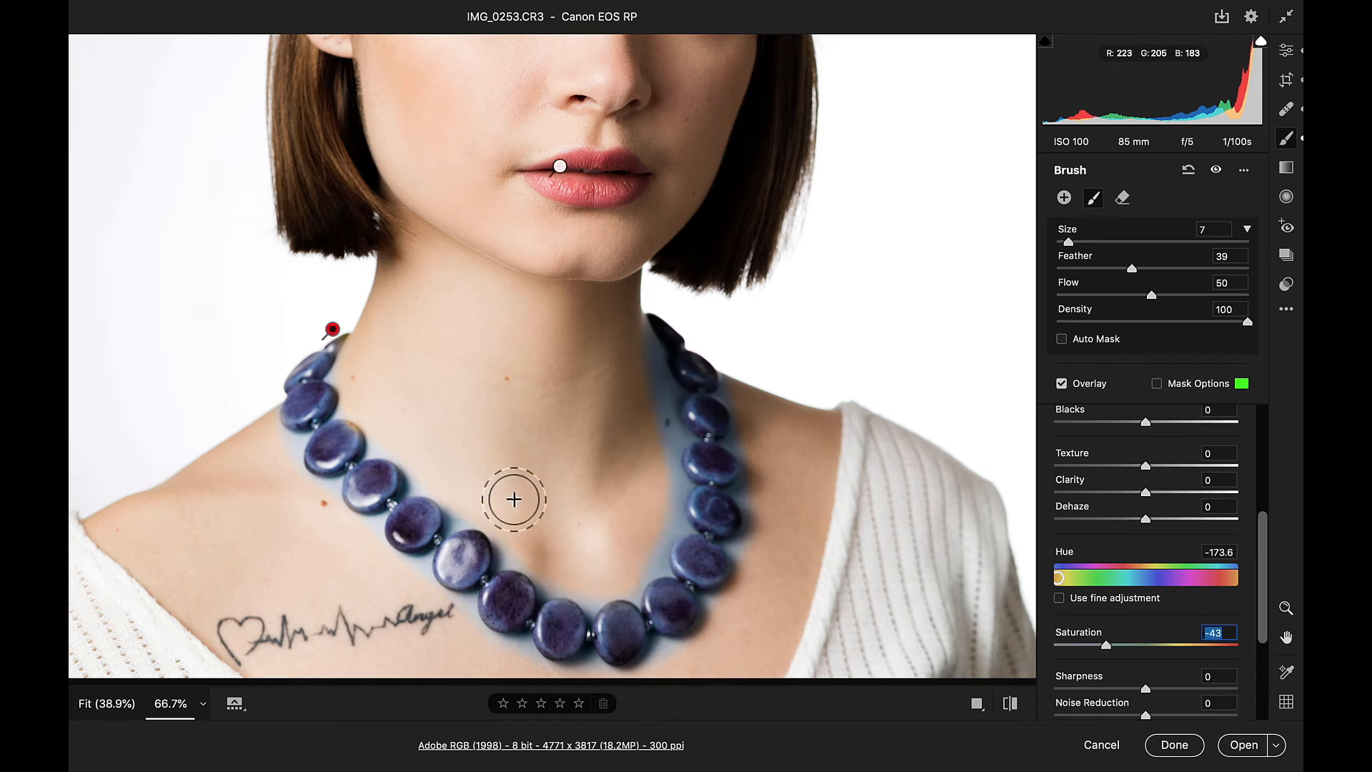
# Apply a Color range mask to the necklace mask and sample several beads to limit the recoloring to their colors
pyautogui.moveTo(1263, 522); pyautogui.dragTo(1265, 632)
pyautogui.click(1178, 674)
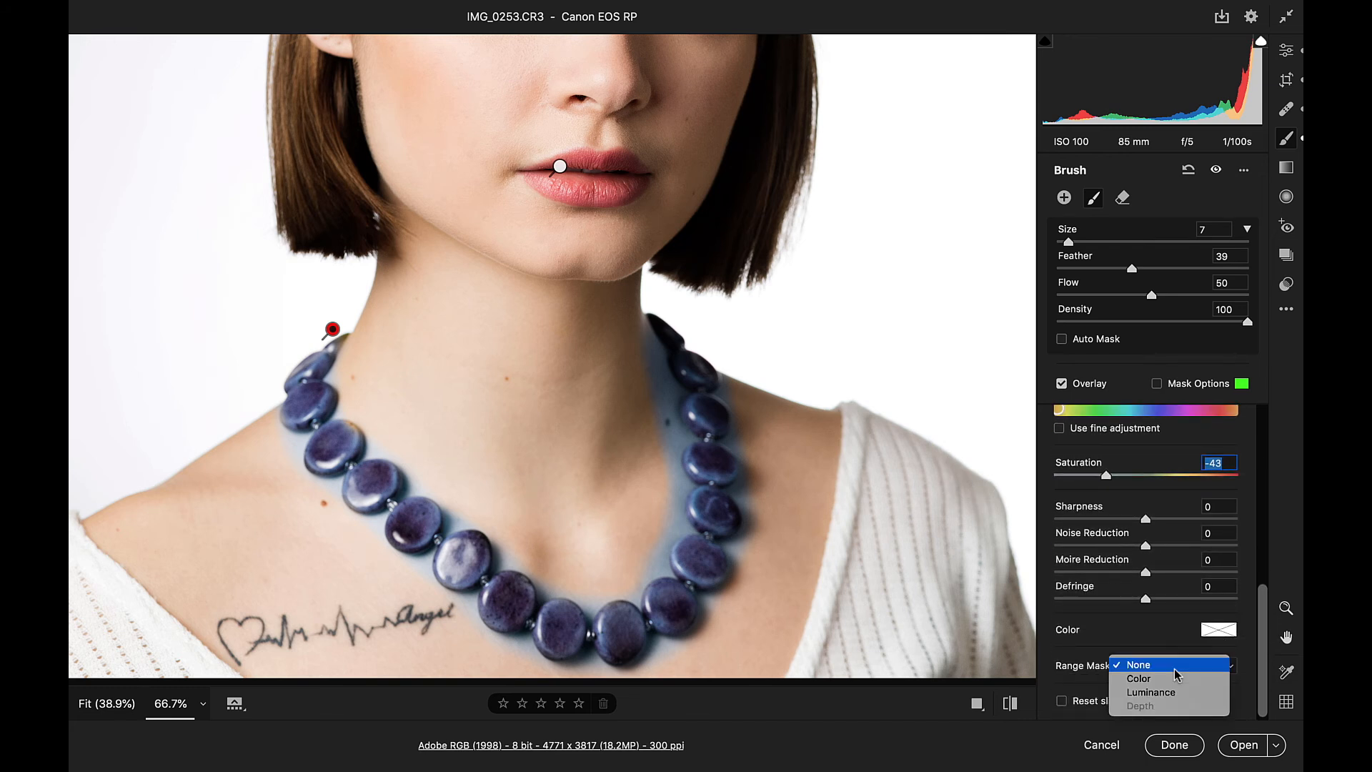
pyautogui.click(1177, 679)
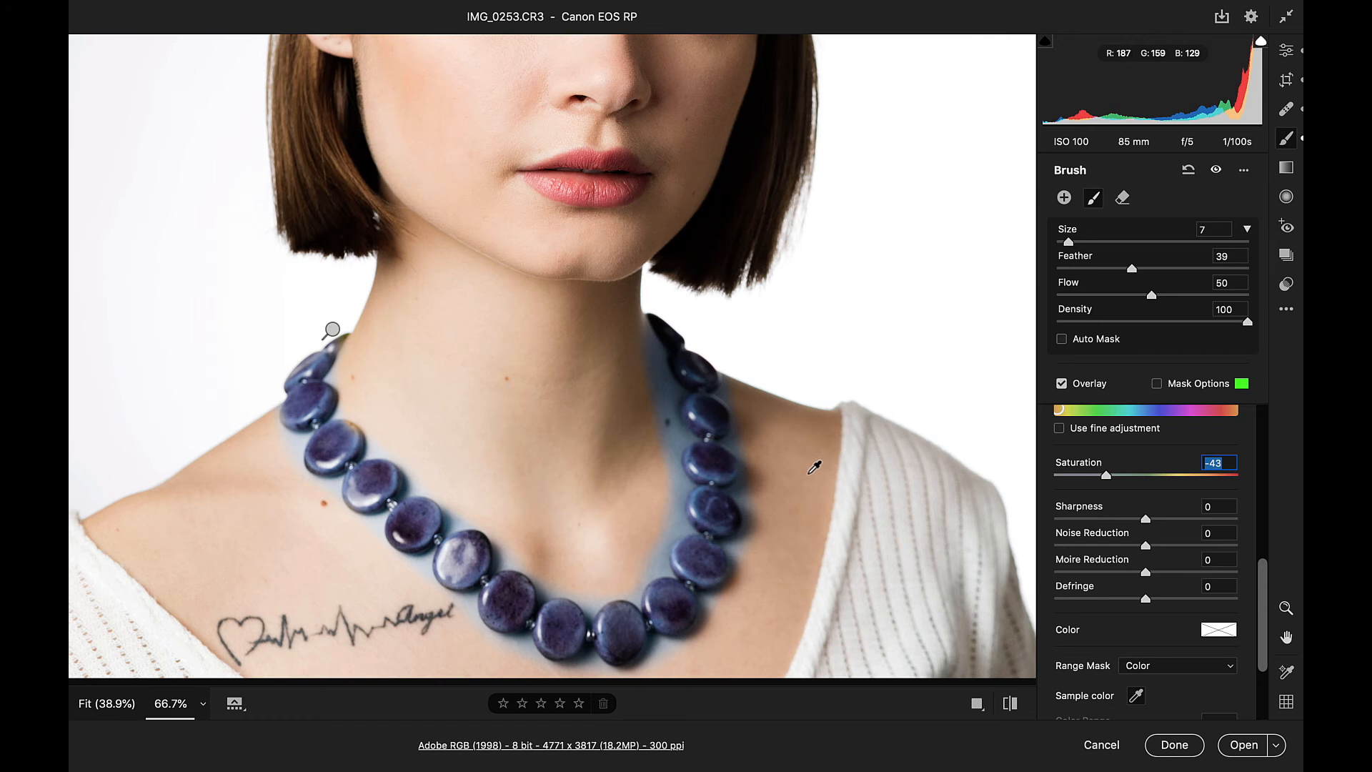
pyautogui.click(732, 478)
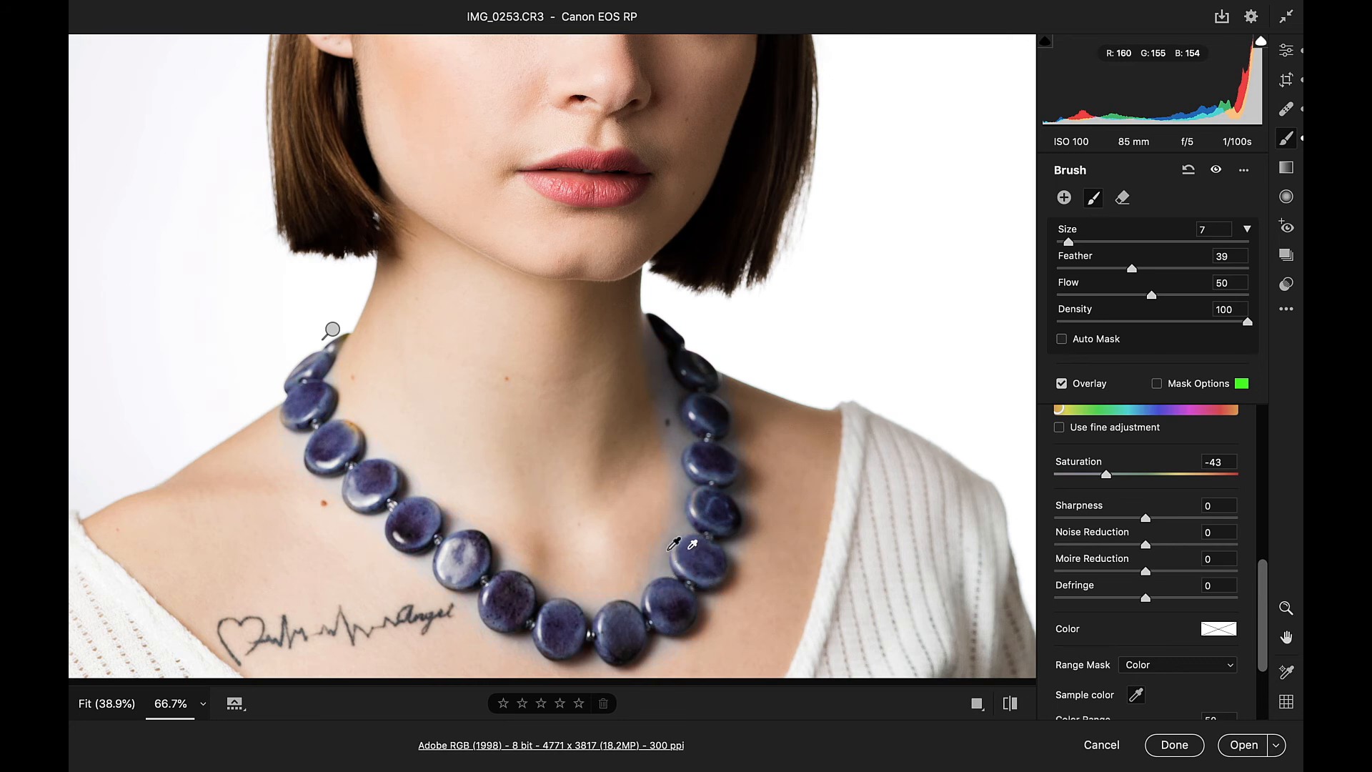
pyautogui.press('shift')
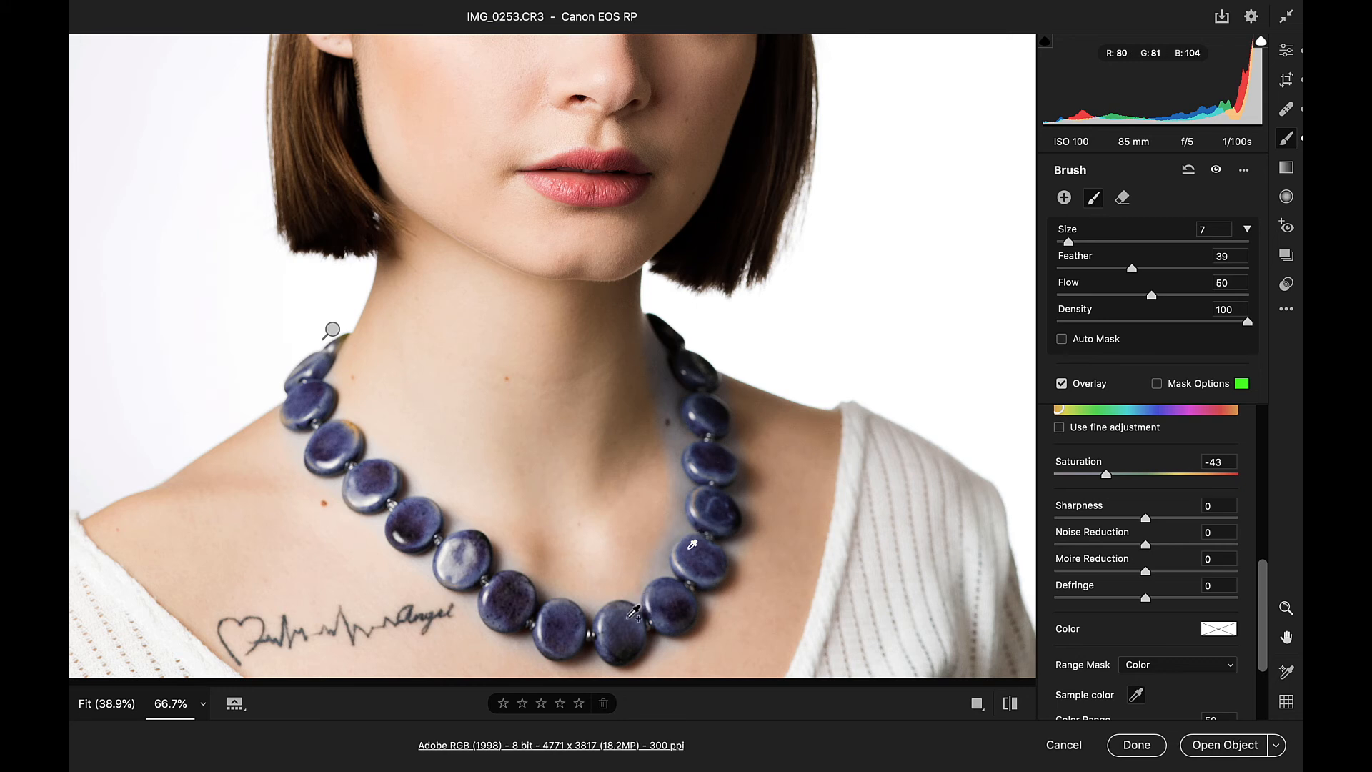
pyautogui.keyDown('shift'); pyautogui.click(676, 604); pyautogui.keyUp('shift')
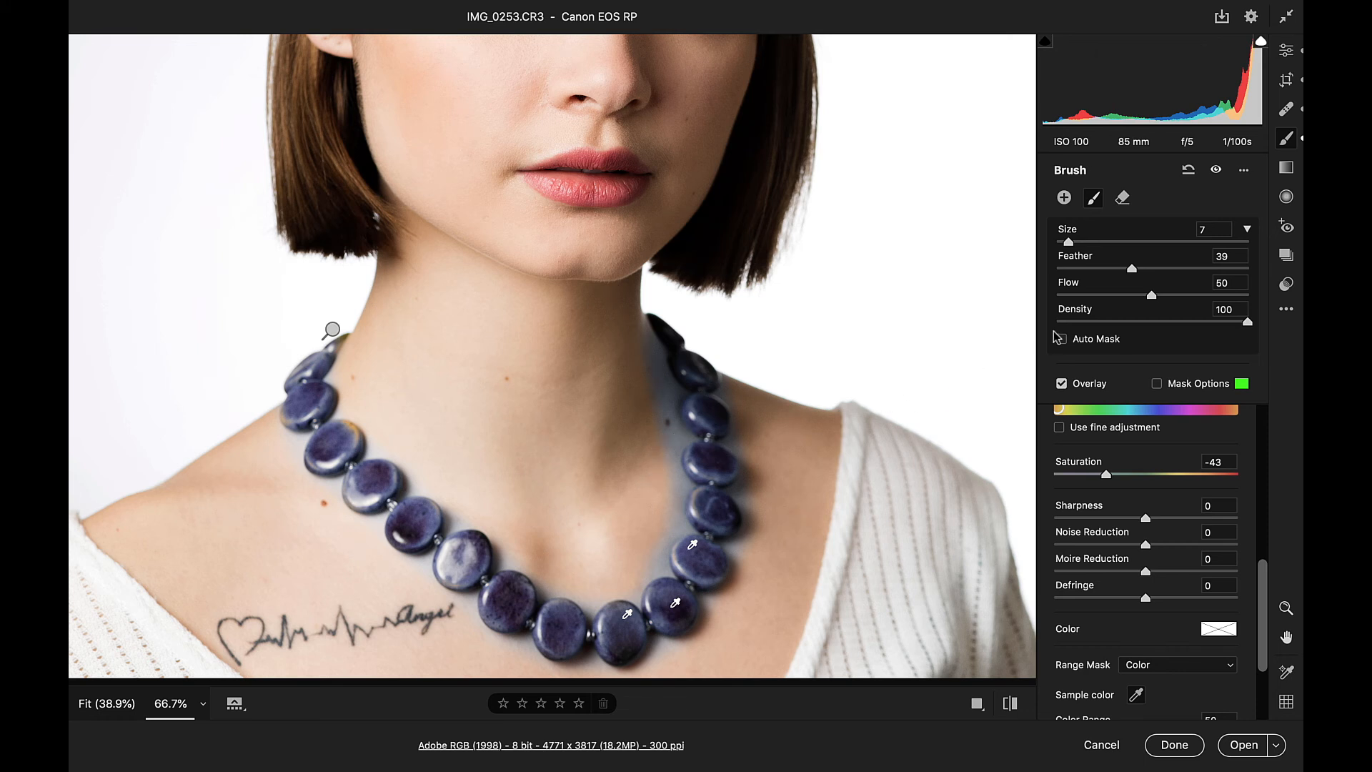
pyautogui.click(1136, 695)
# Erase the blue spill on the skin around the beads from the necklace mask, using the eraser with Auto Mask enabled
pyautogui.click(1122, 198)
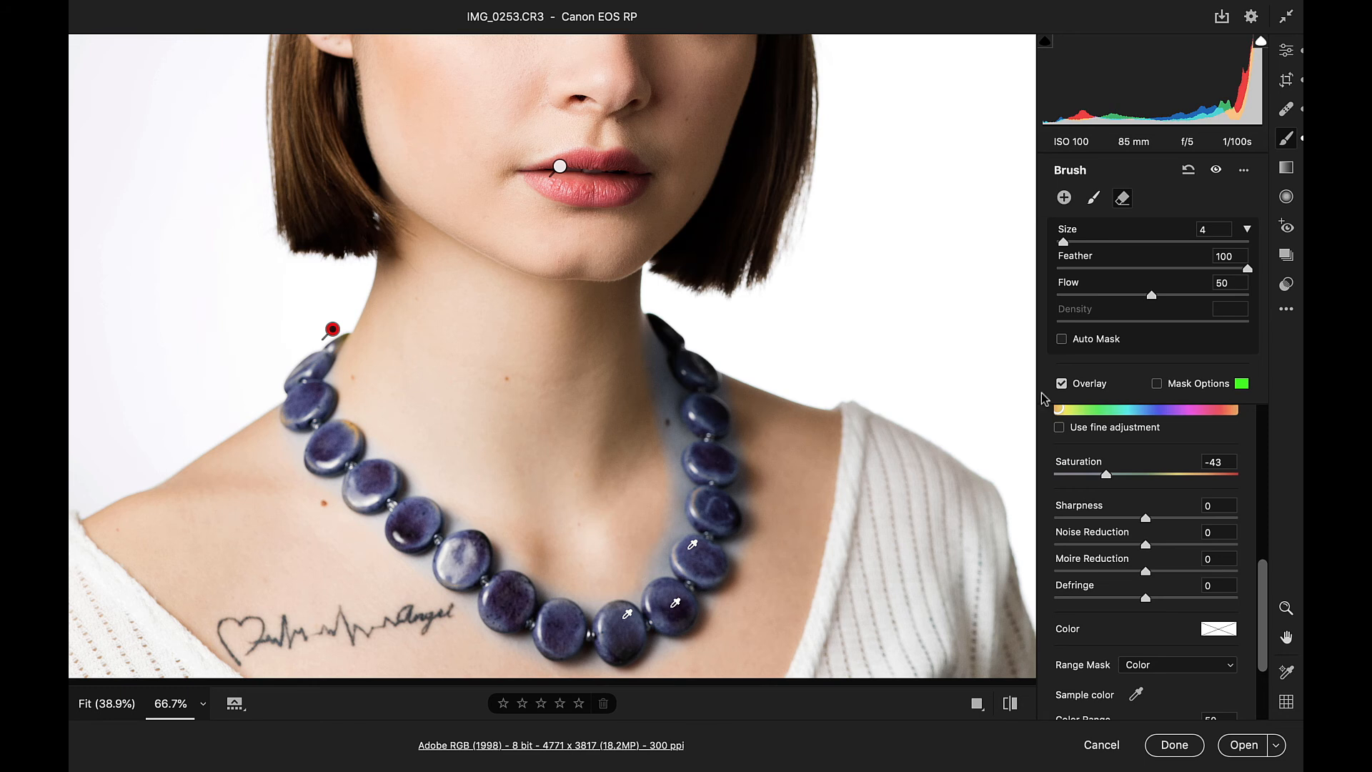
pyautogui.click(1063, 339)
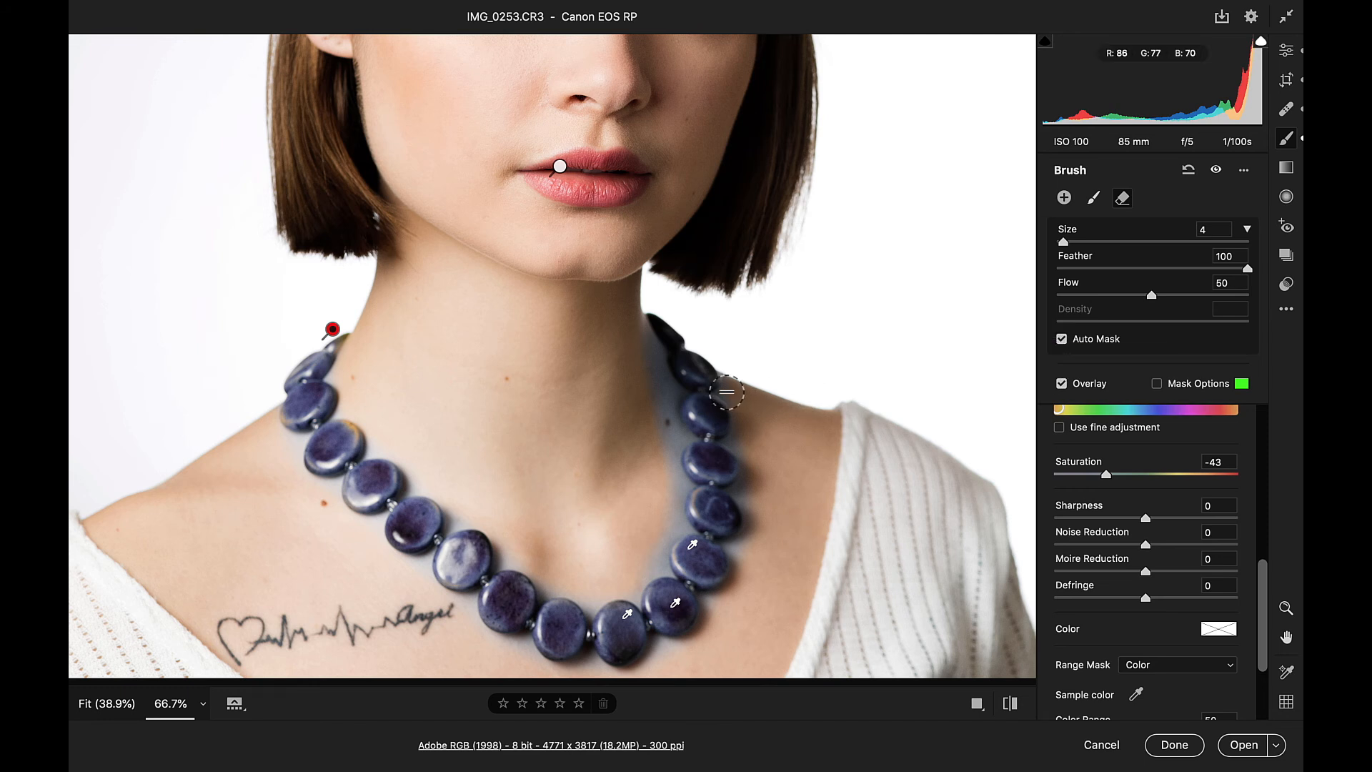
pyautogui.moveTo(651, 364)
pyautogui.mouseDown()
pyautogui.moveTo(678, 446)
pyautogui.moveTo(677, 526)
pyautogui.moveTo(653, 554)
pyautogui.moveTo(664, 568)
pyautogui.moveTo(647, 562)
pyautogui.moveTo(632, 592)
pyautogui.moveTo(604, 586)
pyautogui.moveTo(589, 604)
pyautogui.moveTo(504, 564)
pyautogui.moveTo(491, 518)
pyautogui.moveTo(461, 519)
pyautogui.mouseUp()
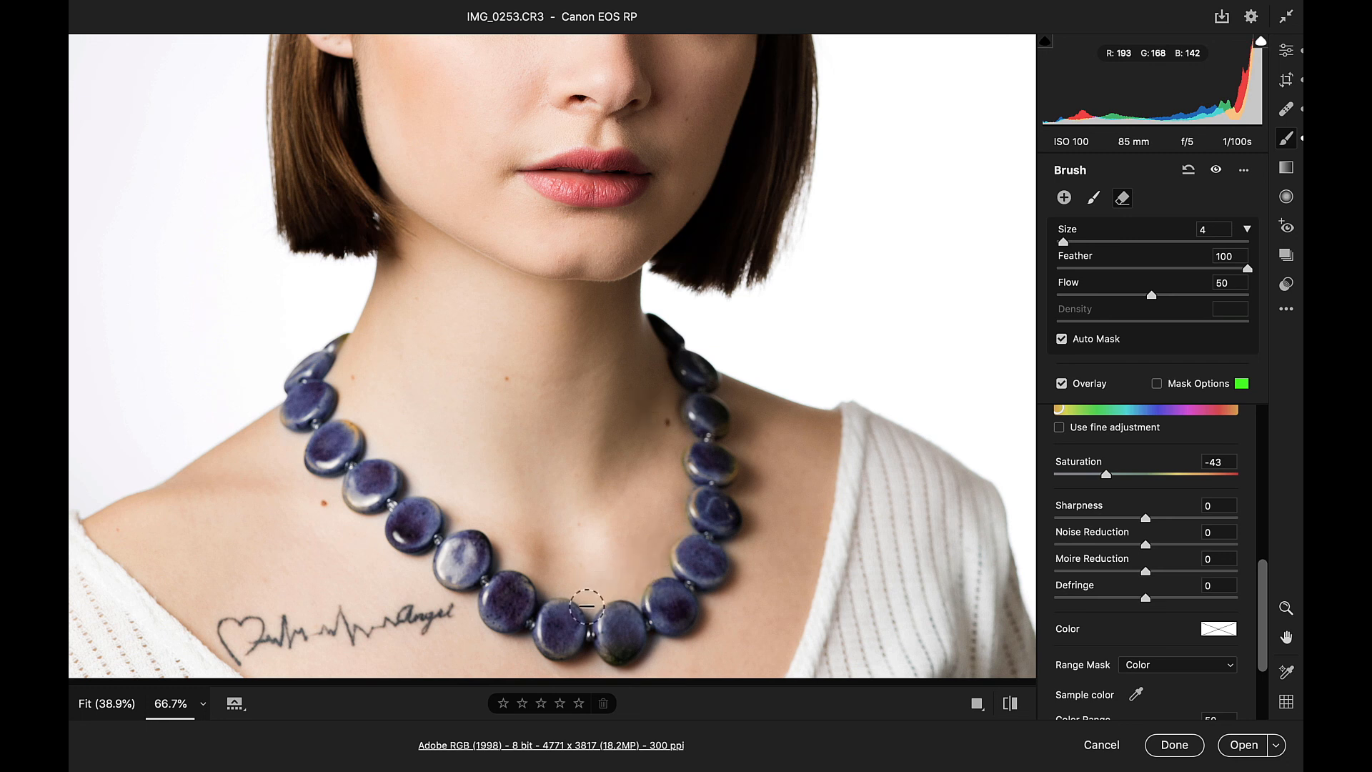
pyautogui.moveTo(605, 527)
pyautogui.mouseDown()
pyautogui.moveTo(643, 490)
pyautogui.moveTo(633, 439)
pyautogui.mouseUp()
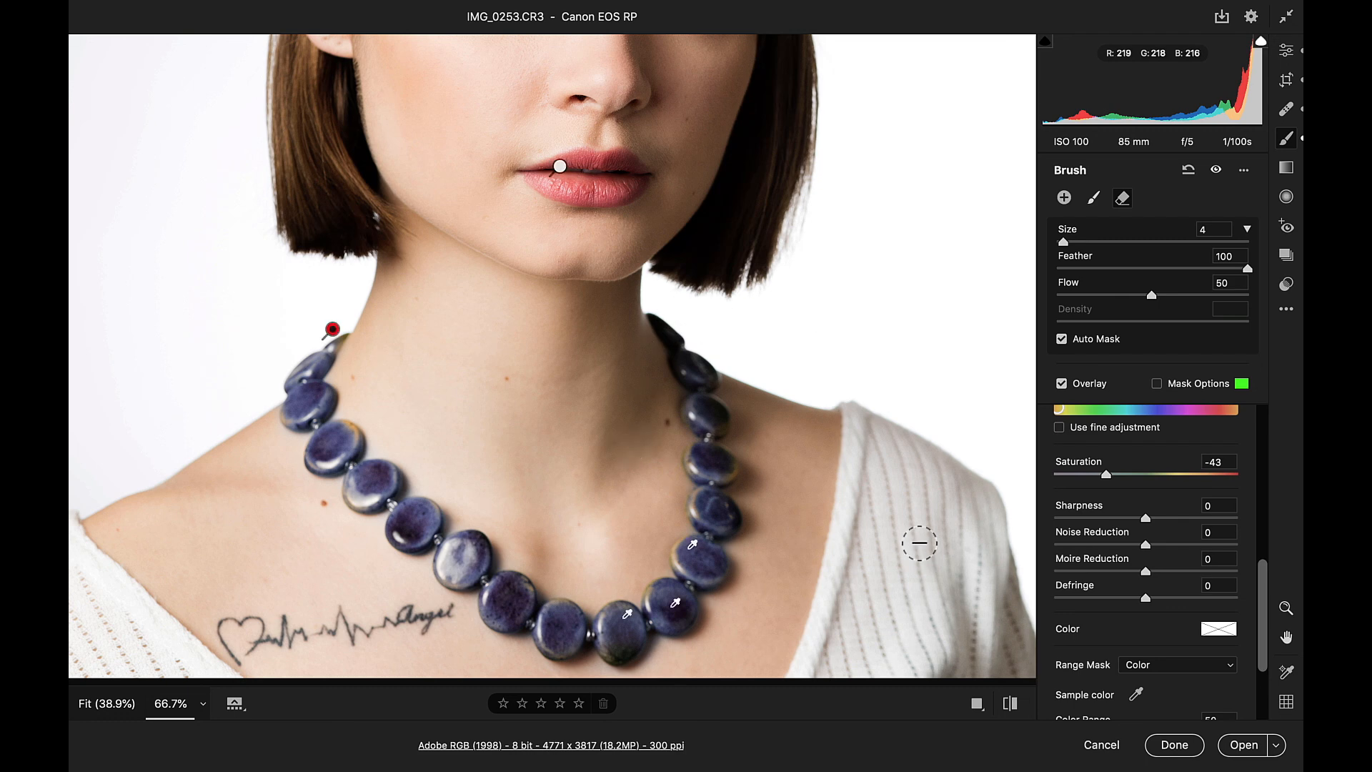
# Compare the whole portrait with the brush edits hidden and shown, and return to the global Edit settings
pyautogui.press('super+0')
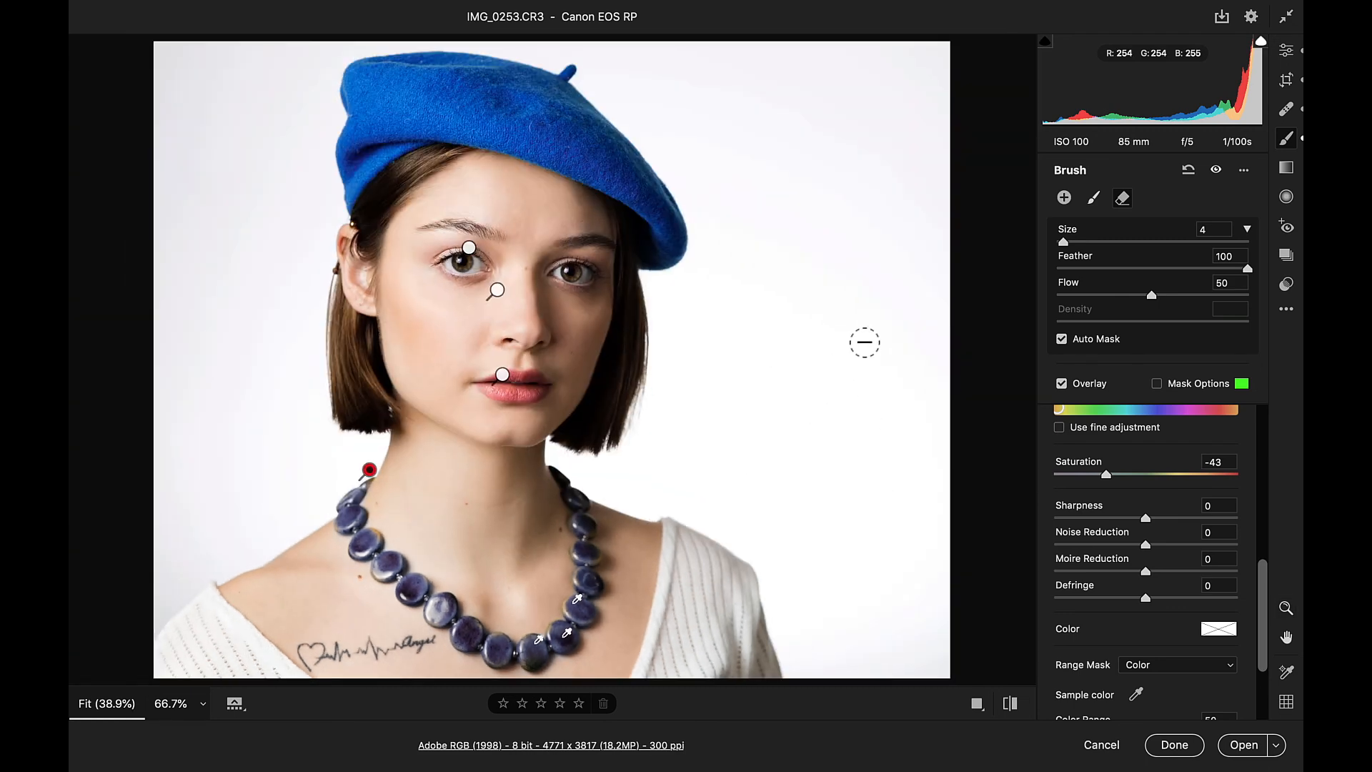
pyautogui.click(1089, 196)
pyautogui.click(1215, 171)
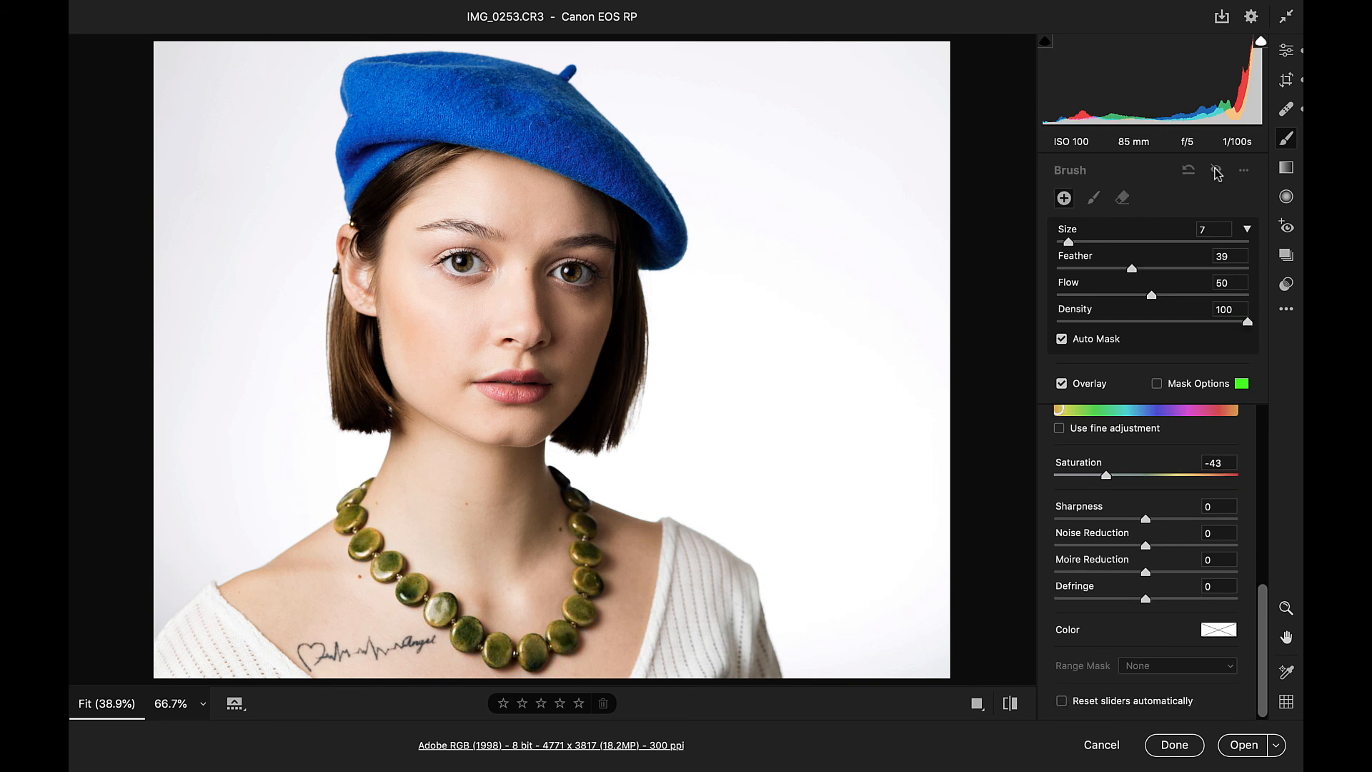
pyautogui.click(1215, 171)
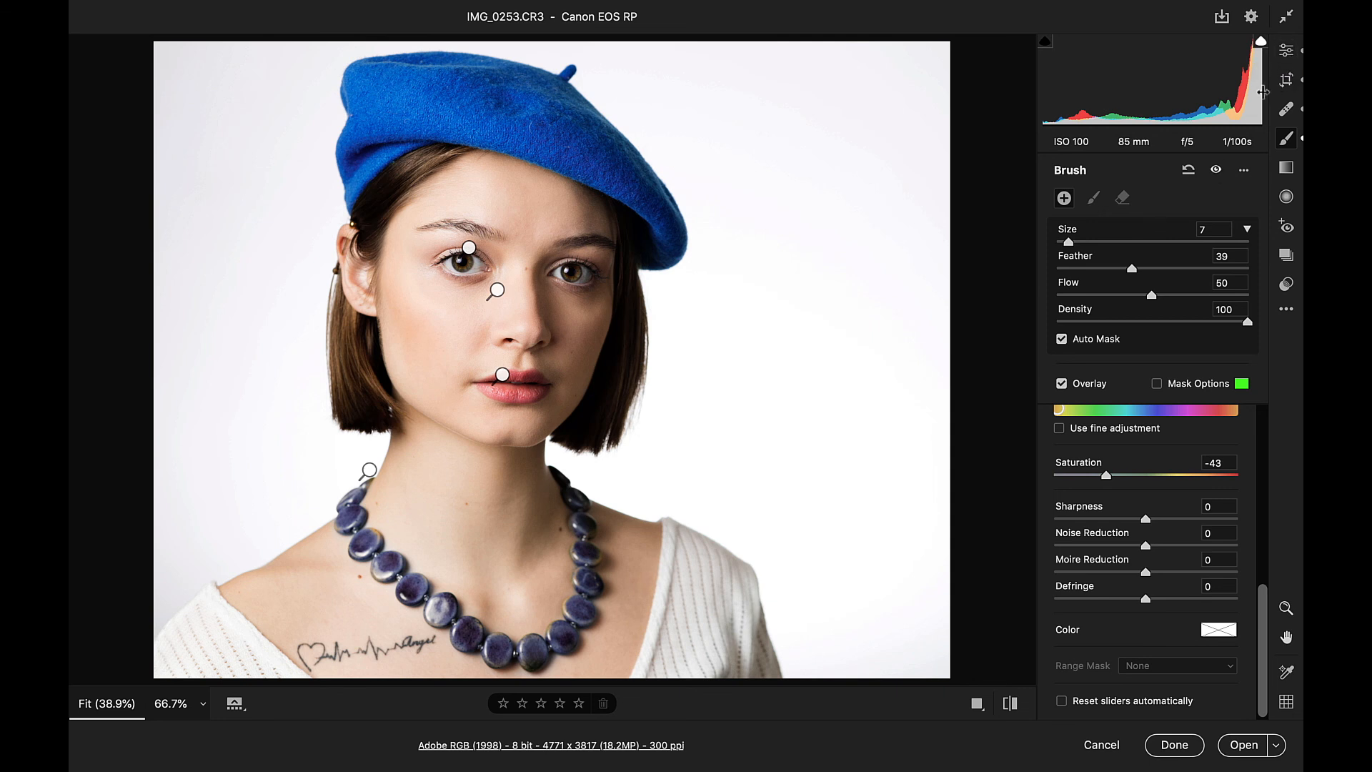
pyautogui.click(1286, 51)
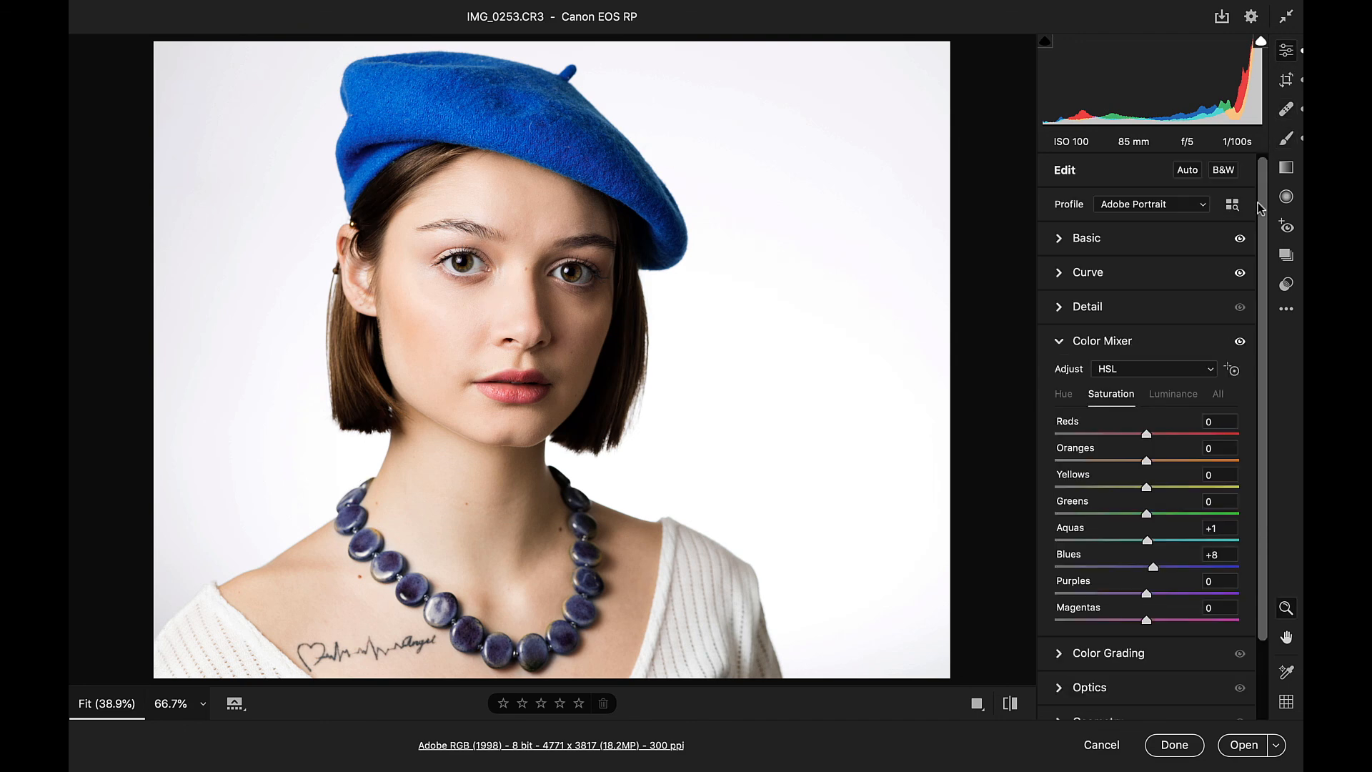